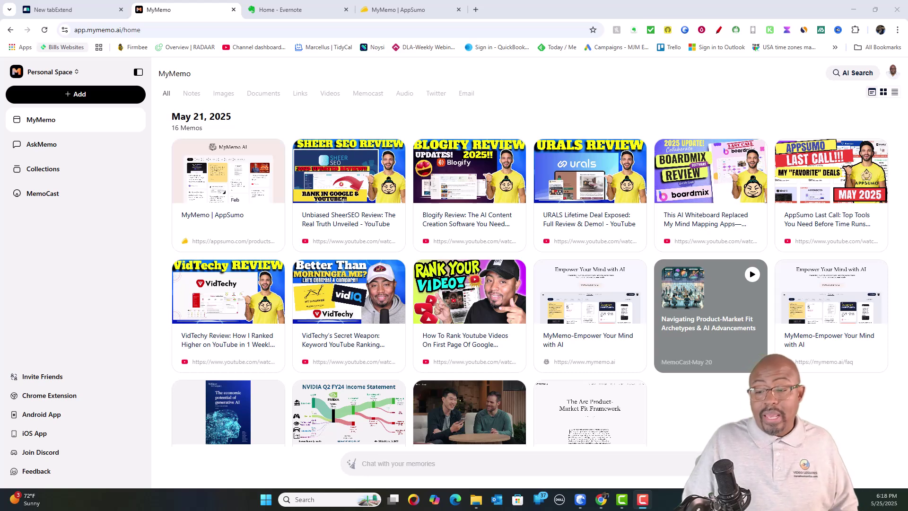
Review the $39 (45% off) MyMemo lifetime deal on AppSumo, then go to Evernote's home page.
left_click(427, 9)
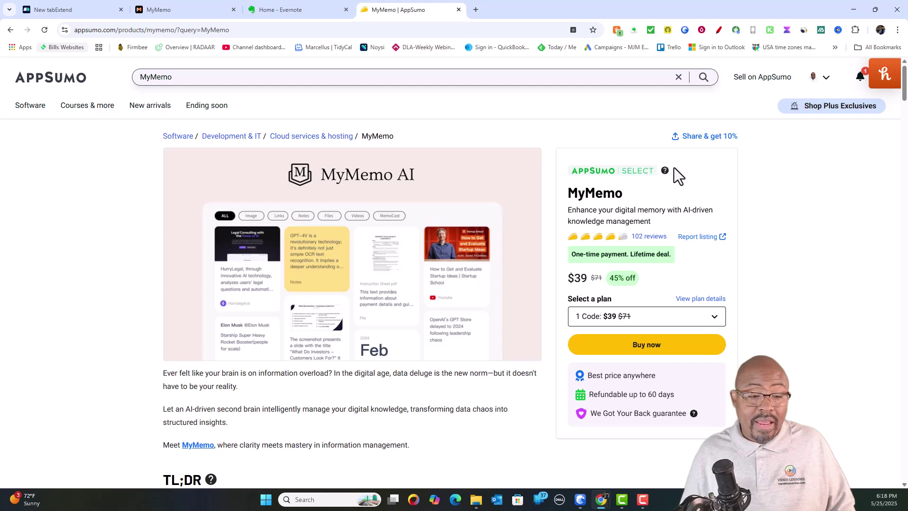
mouse_move(665, 172)
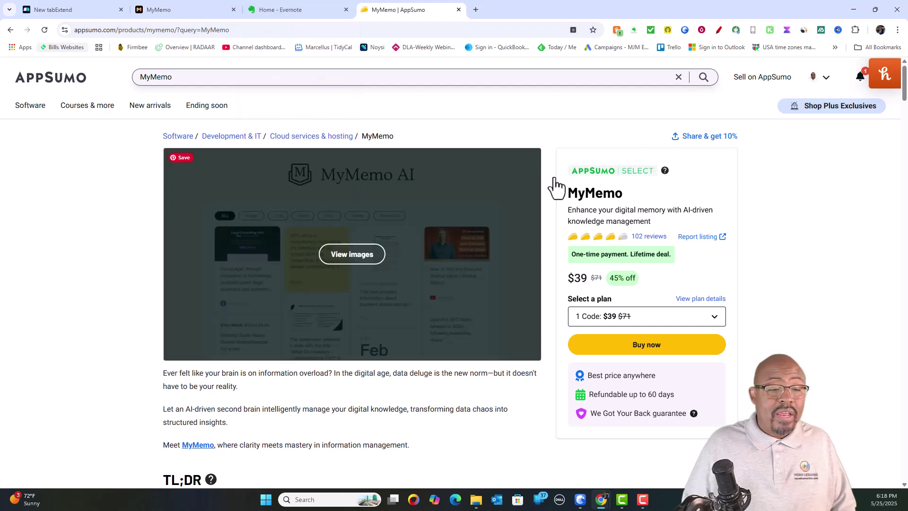
left_click(301, 11)
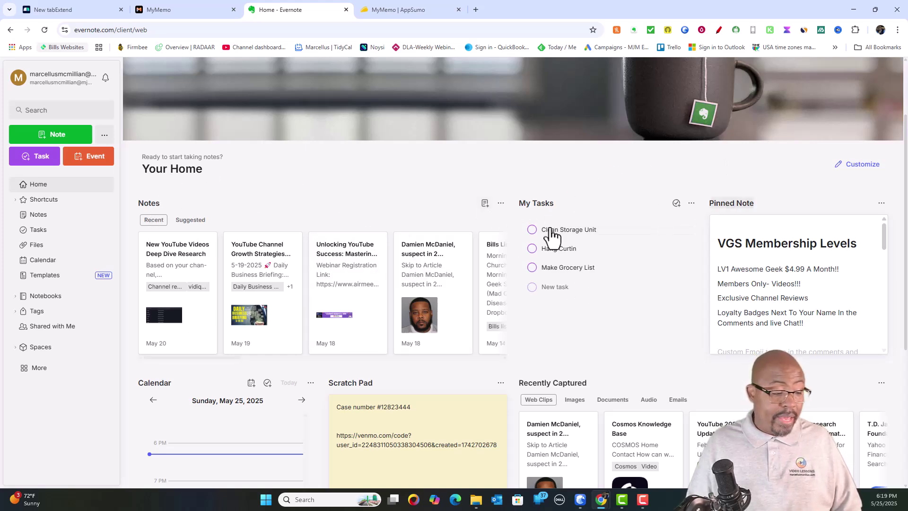
Scroll through Evernote's home notes and tasks, then return to the 16-memo MyMemo library.
scroll(300, 334, "down", 4)
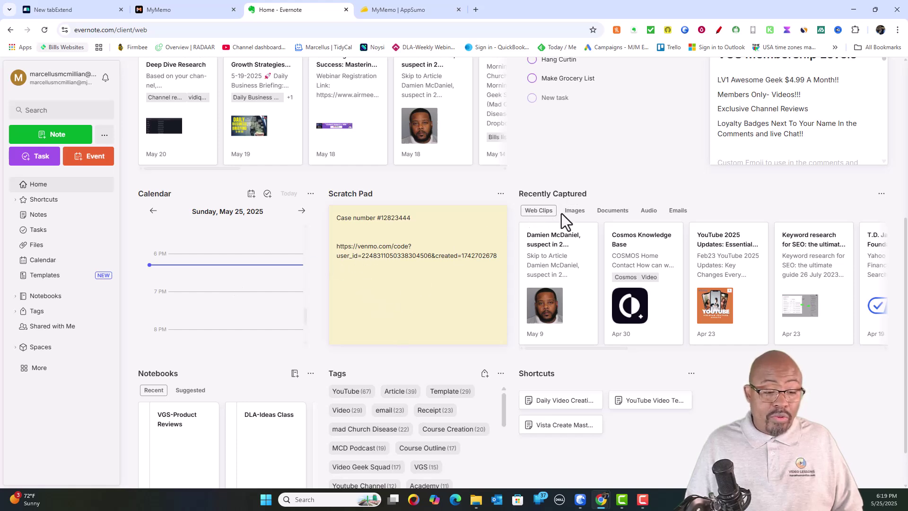
scroll(409, 214, "down", 1)
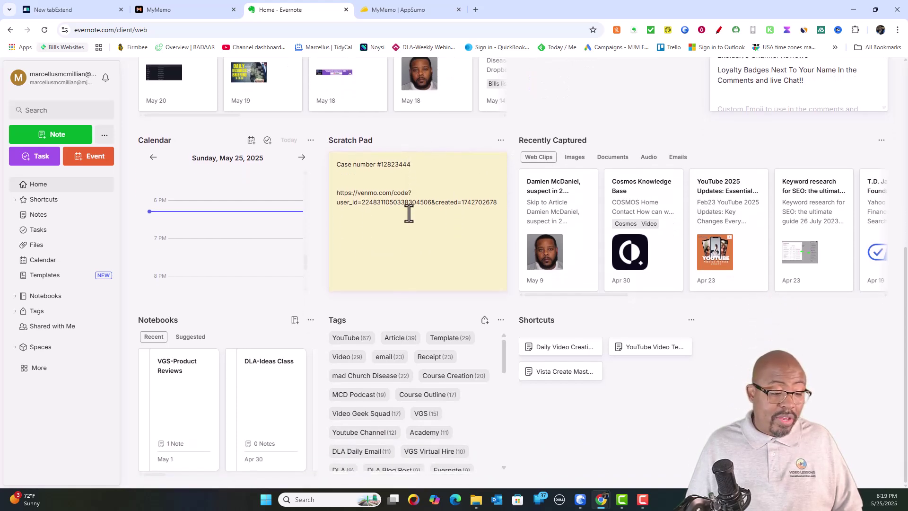
scroll(410, 212, "up", 7)
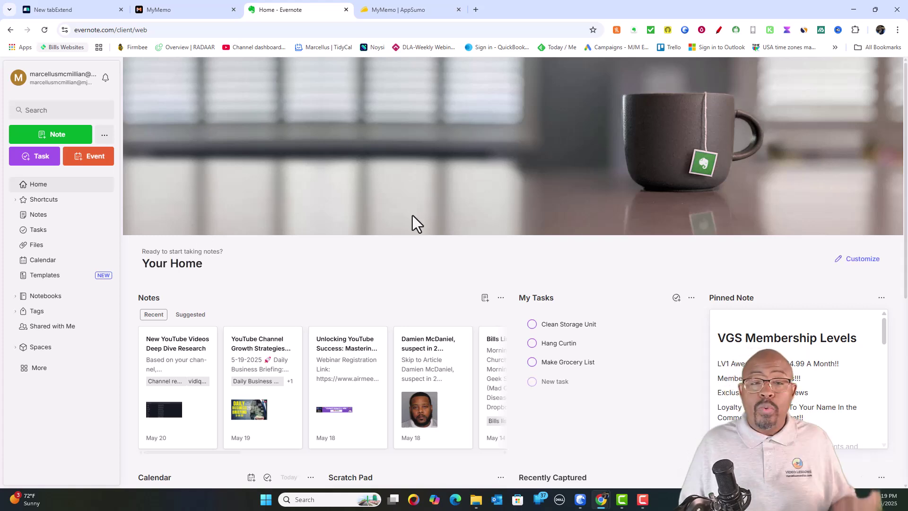
left_click(170, 7)
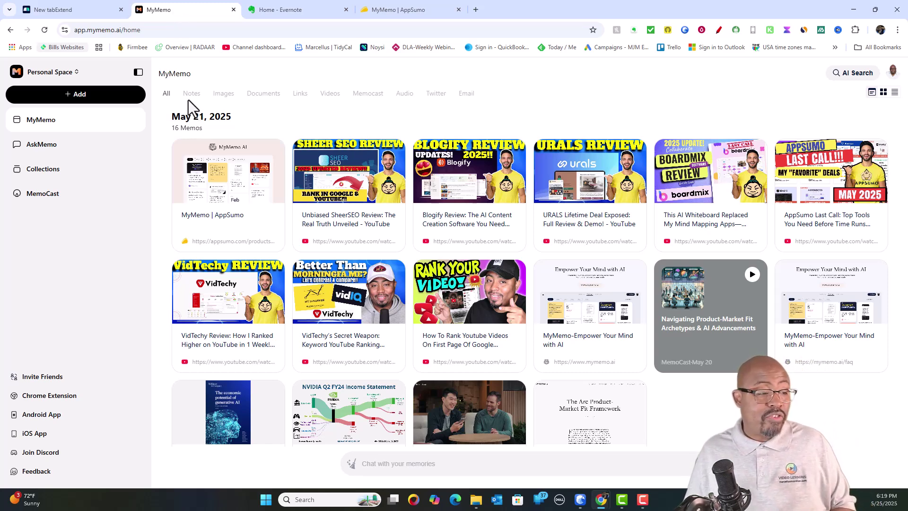
Filter memos by Documents, Videos, Memocast, Audio, Twitter and Email, then open AskMemo.
left_click(265, 98)
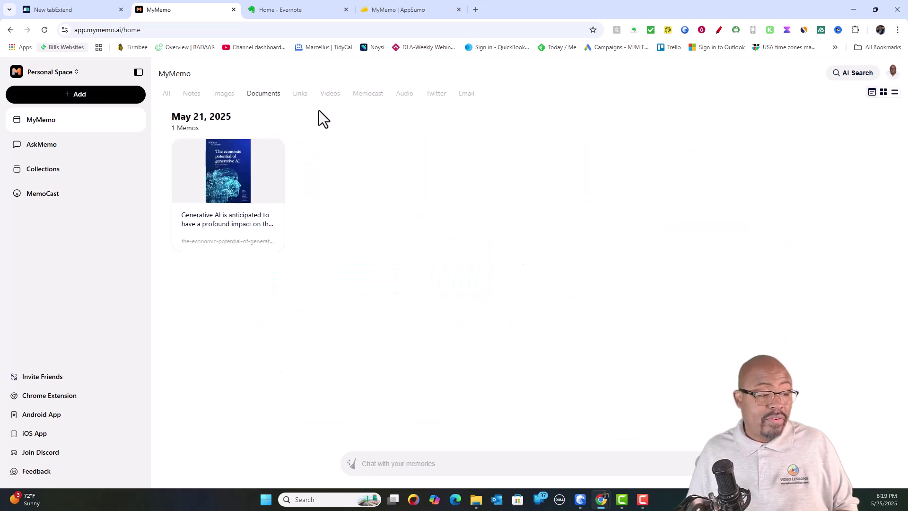
left_click(330, 95)
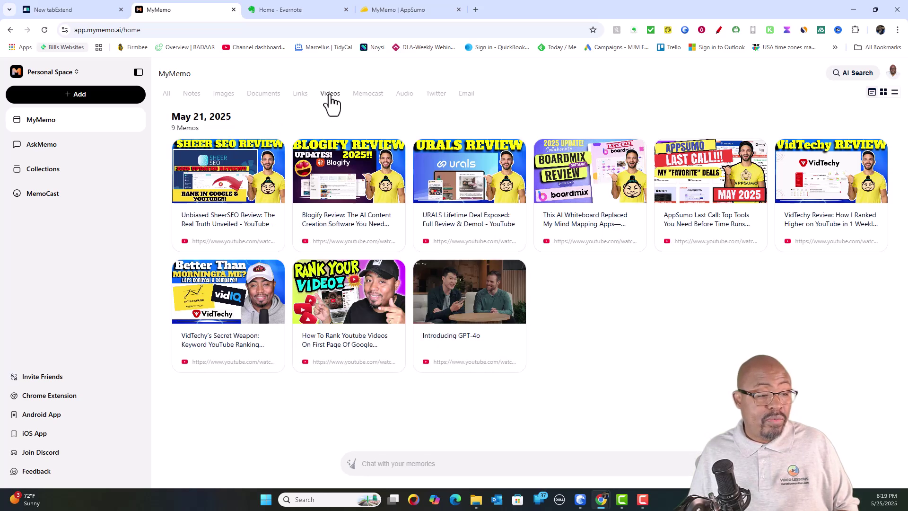
left_click(364, 99)
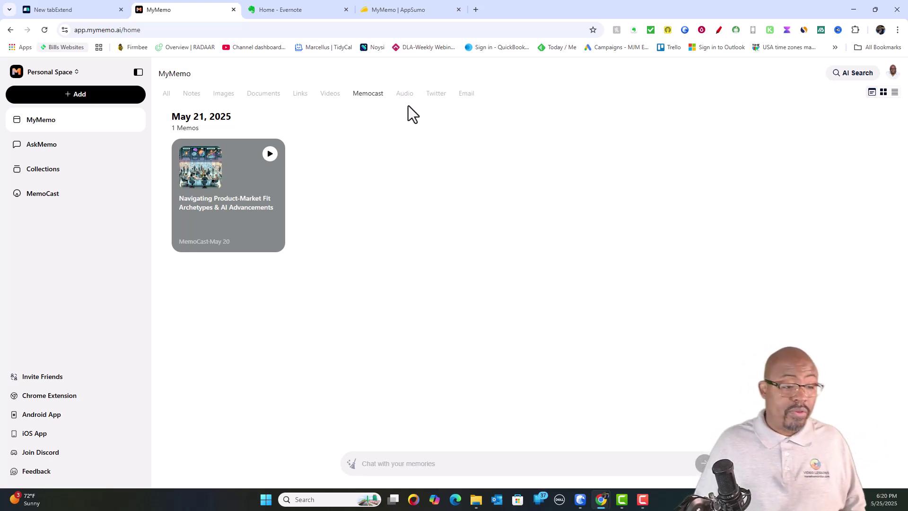
left_click(404, 94)
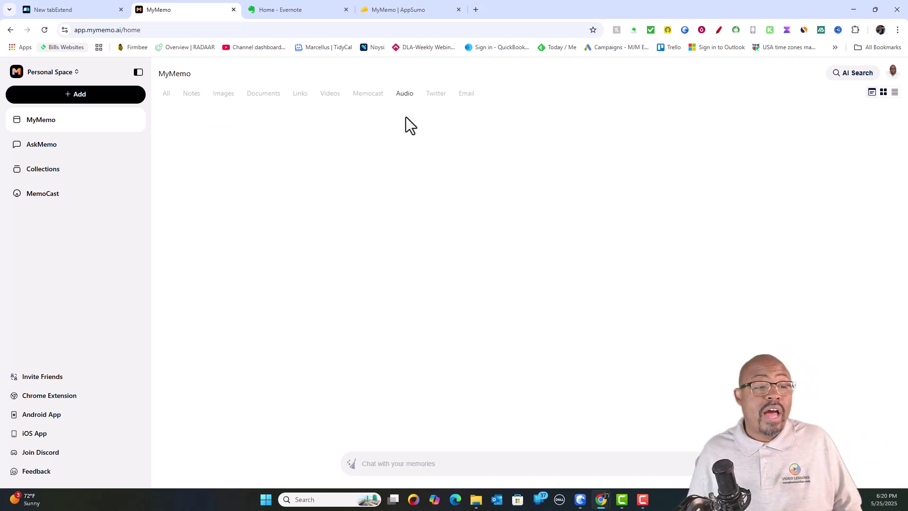
left_click(433, 93)
left_click(465, 94)
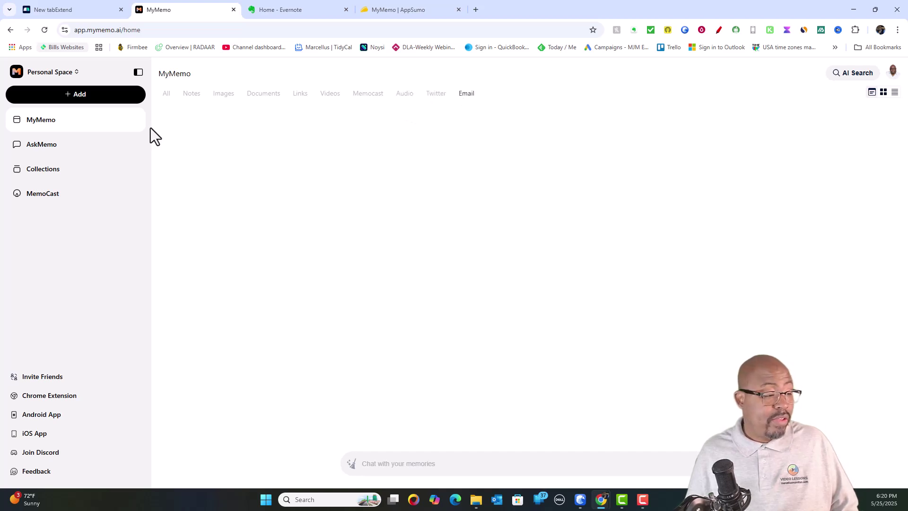
left_click(46, 150)
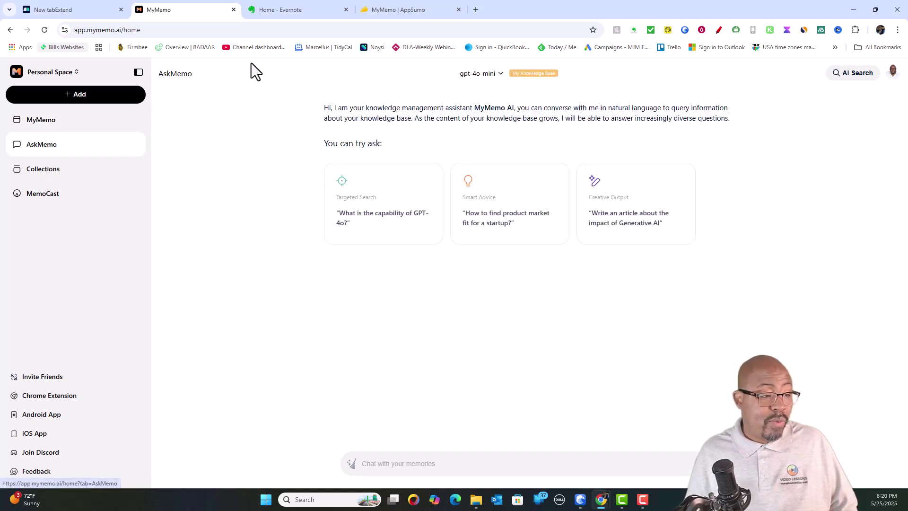
left_click(280, 9)
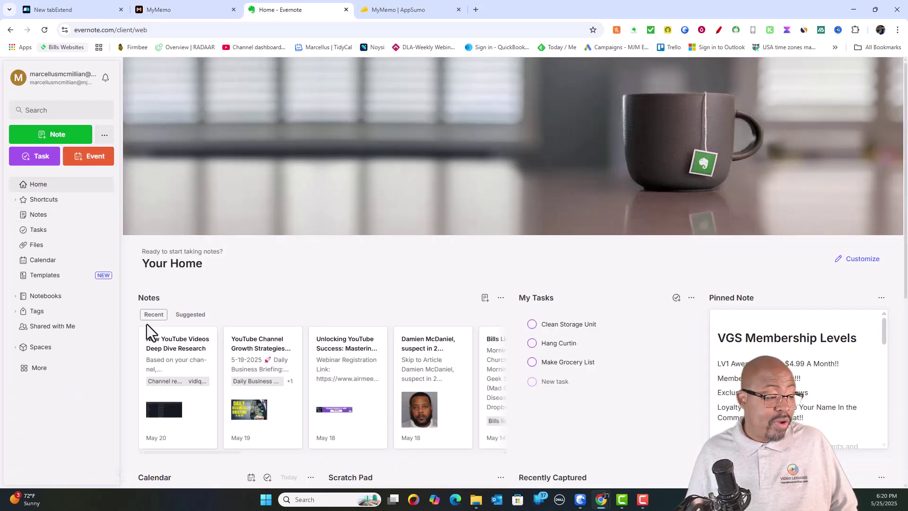
Create a new Evernote note and start entering the title 'Test document'.
left_click(55, 136)
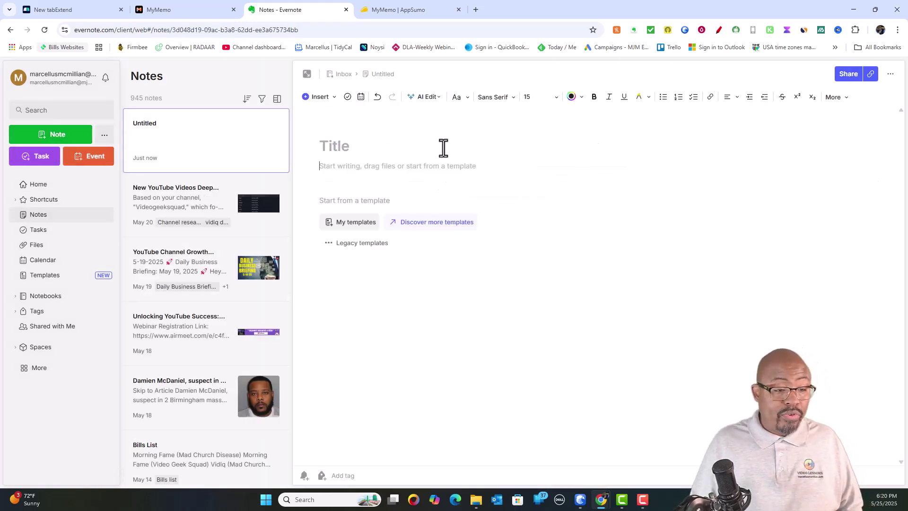
left_click(432, 98)
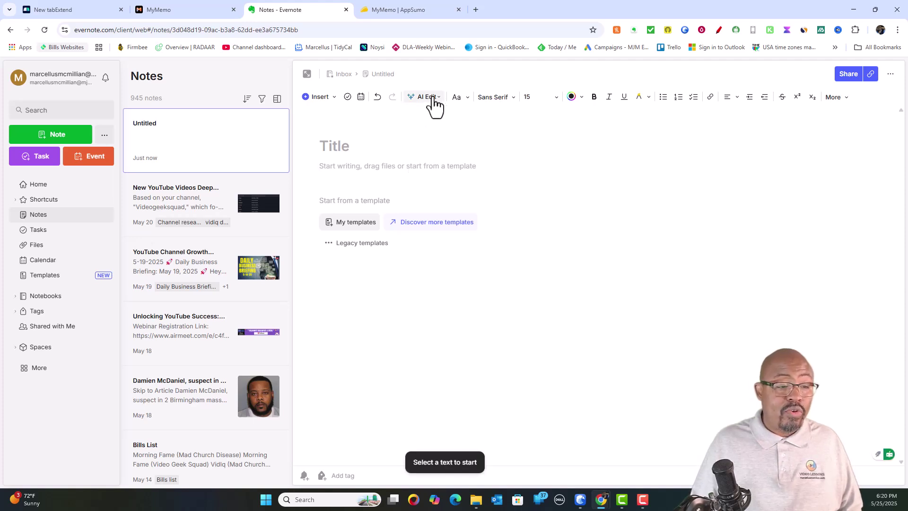
left_click(381, 170)
type("Th")
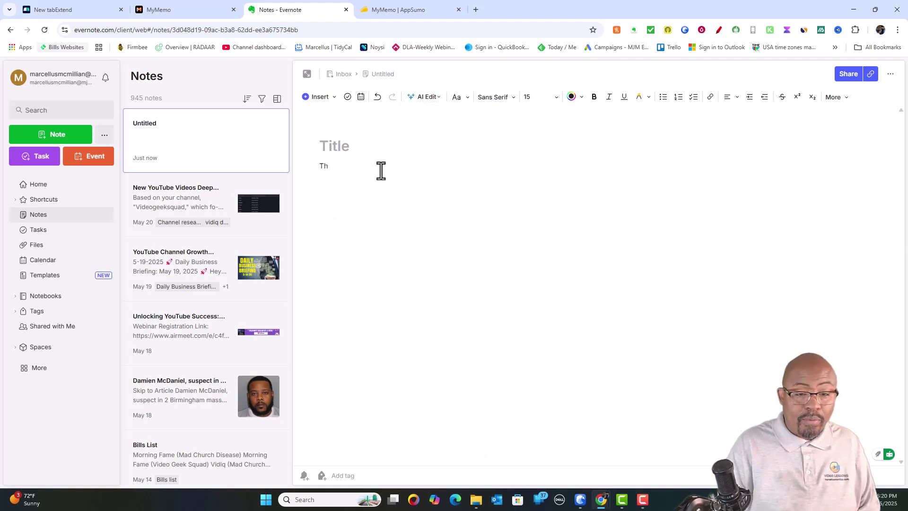
key("BackSpace")
key("BackSpace")
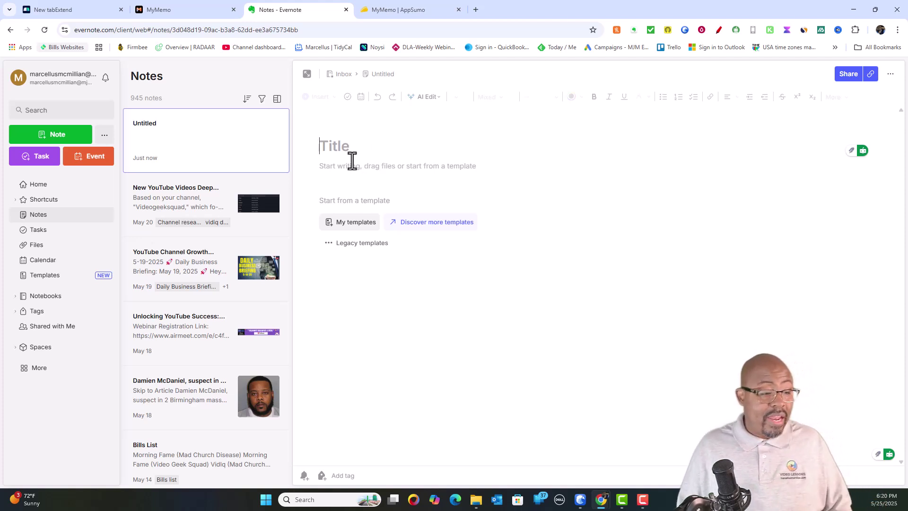
type("T")
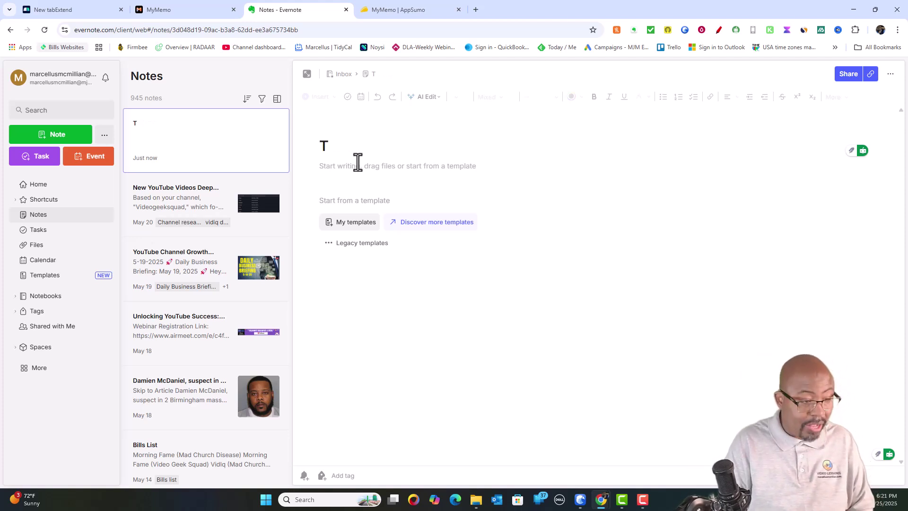
type("Rest document")
Add the body line 'Youtube videos about ai productivity', select it, and view the AI Edit options.
key("Return")
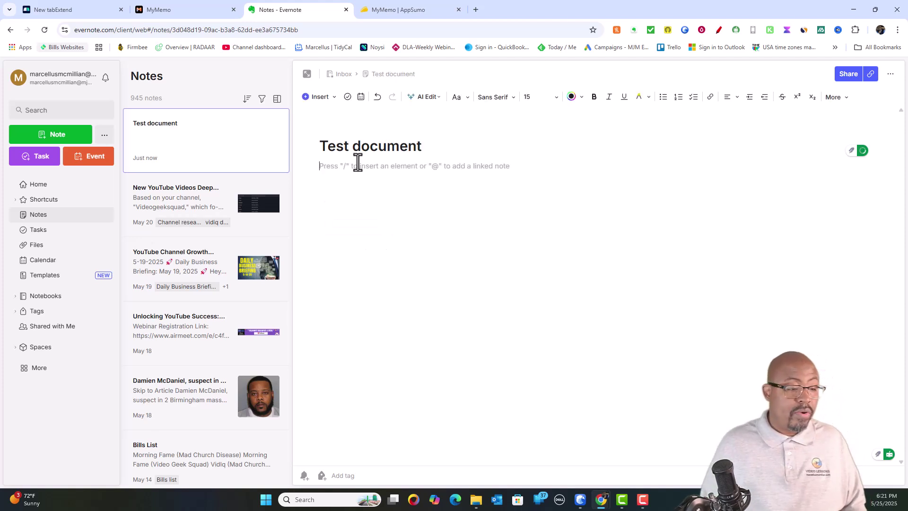
left_click(437, 98)
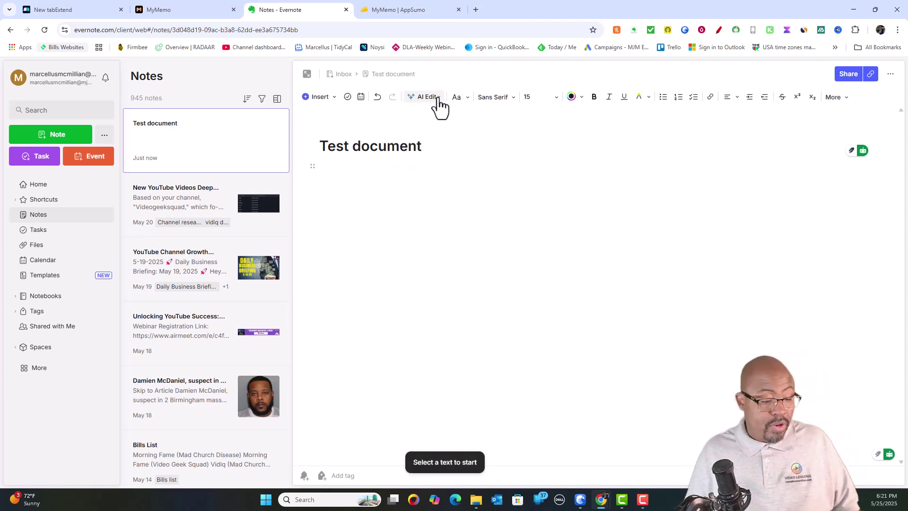
left_click(375, 200)
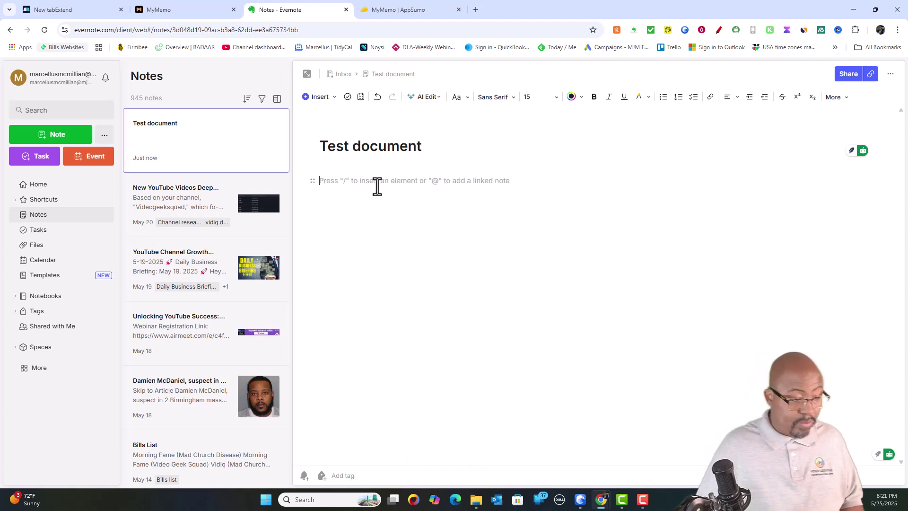
type("Y")
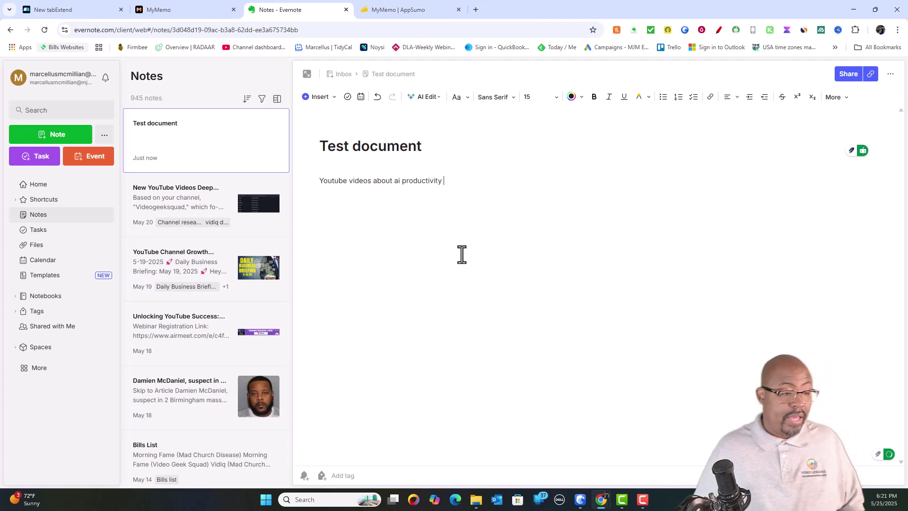
left_click_drag(451, 182, 319, 184)
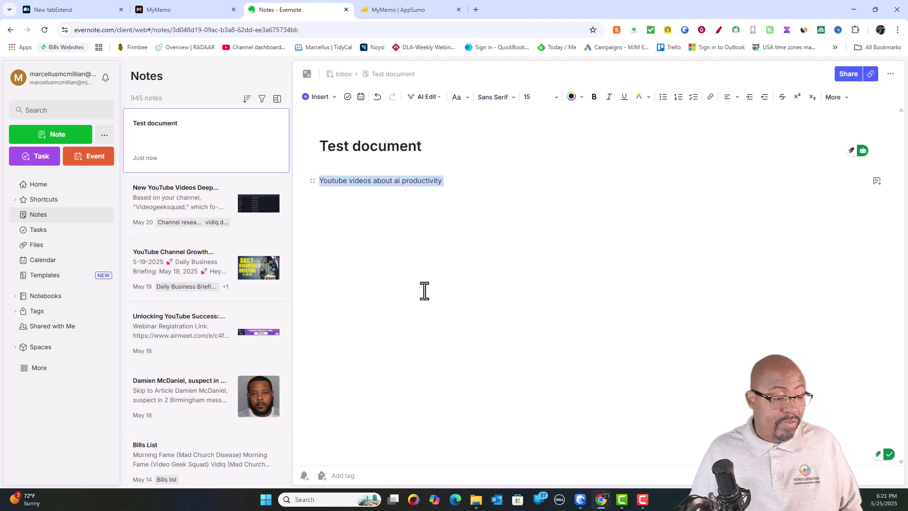
left_click(431, 97)
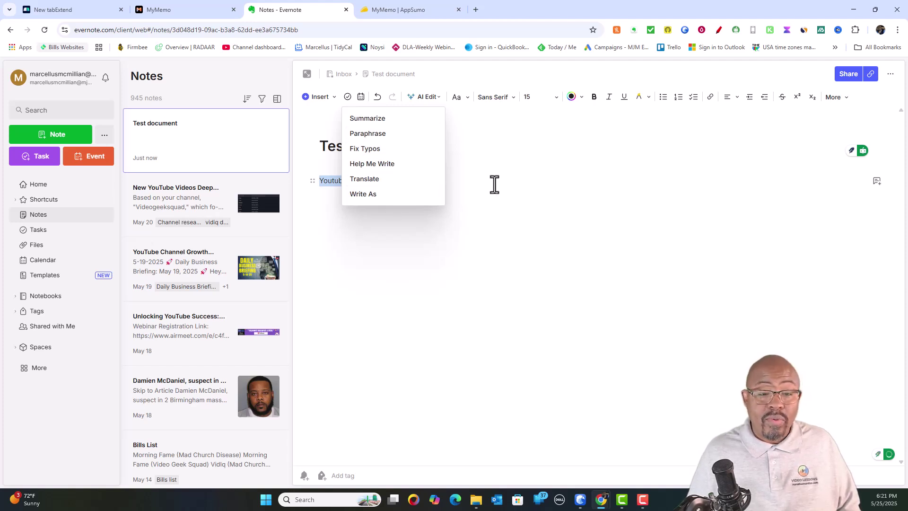
Add an empty line in the Test document note and browse the Insert dropdown and slash-menu elements.
left_click(497, 153)
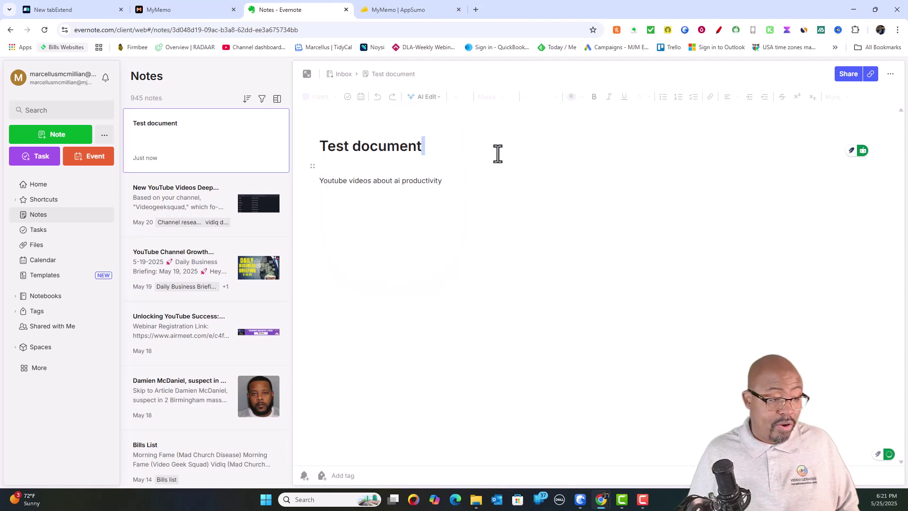
left_click(463, 194)
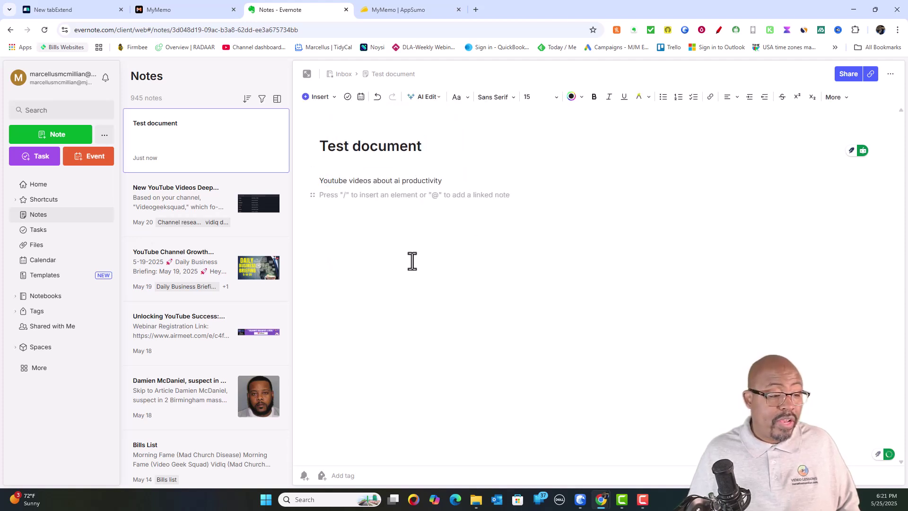
left_click(332, 99)
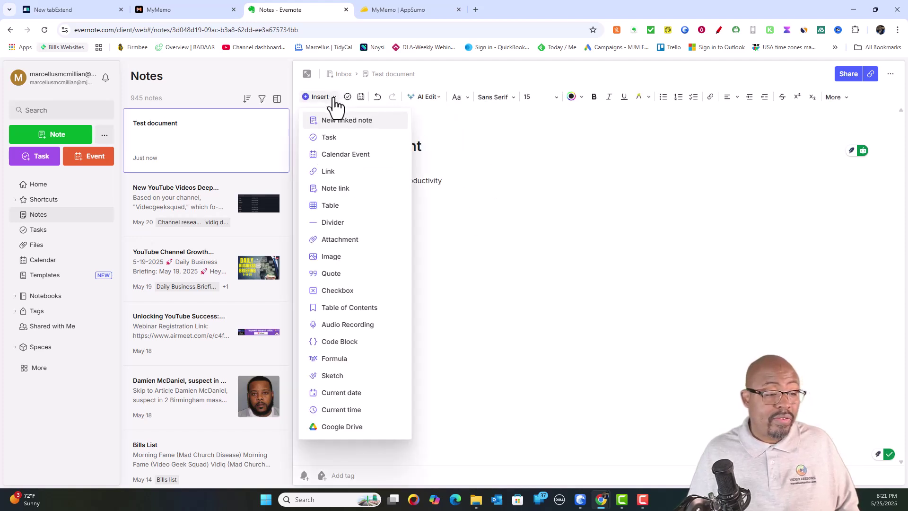
left_click(492, 166)
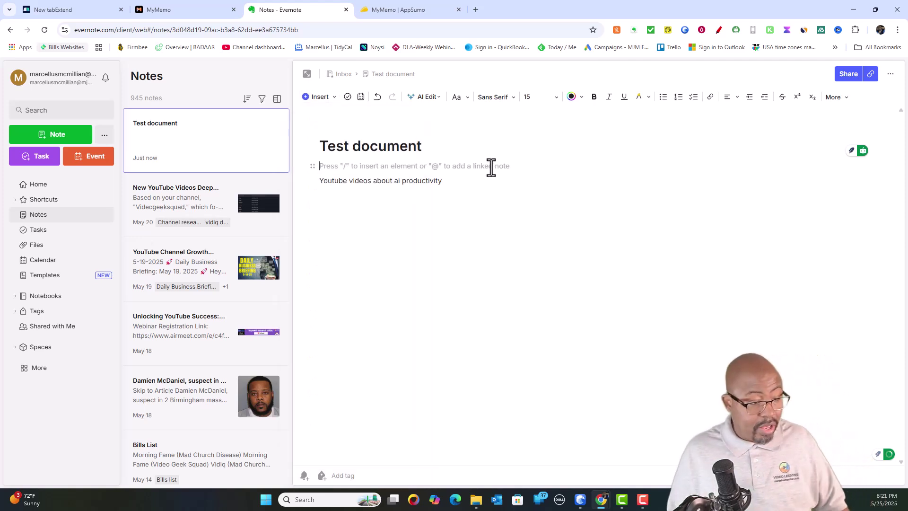
type("/")
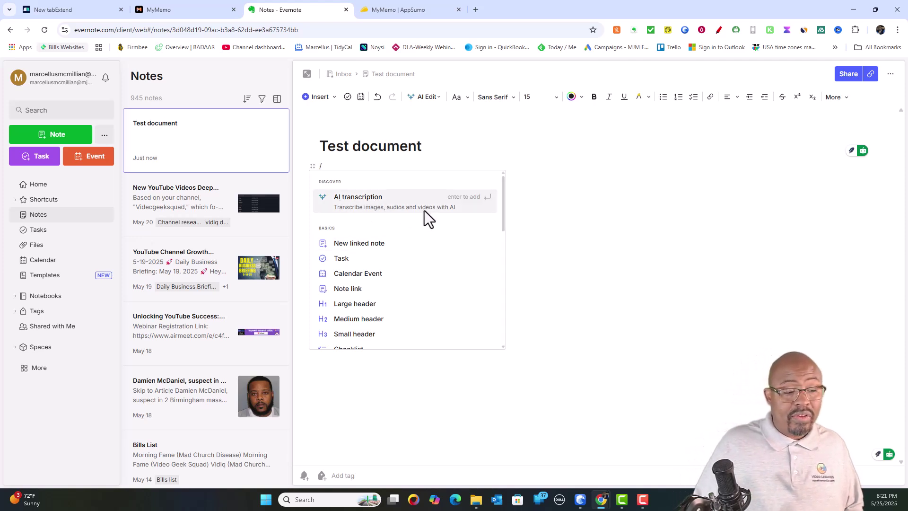
scroll(444, 245, "down", 6)
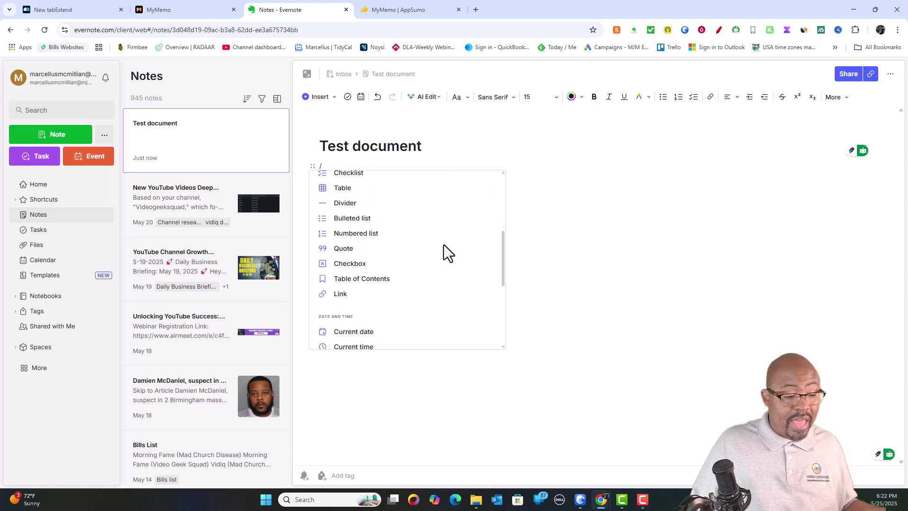
scroll(443, 245, "up", 6)
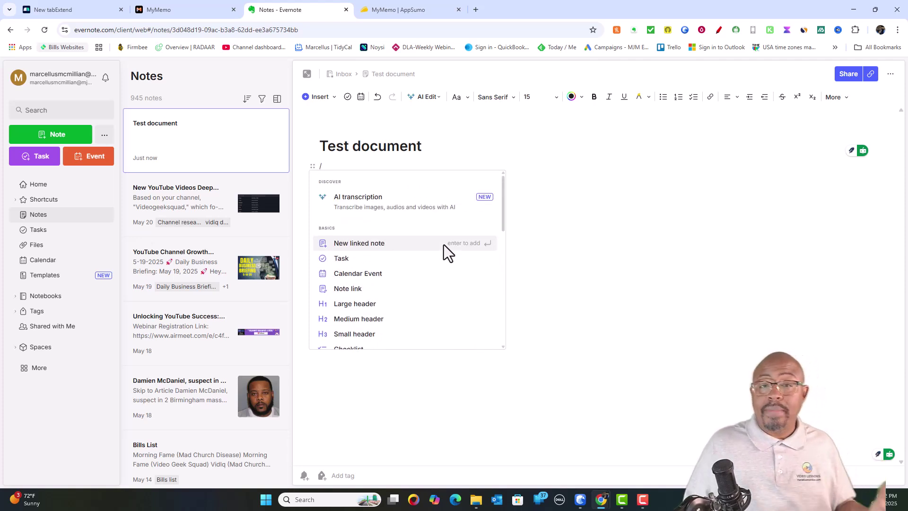
left_click(215, 11)
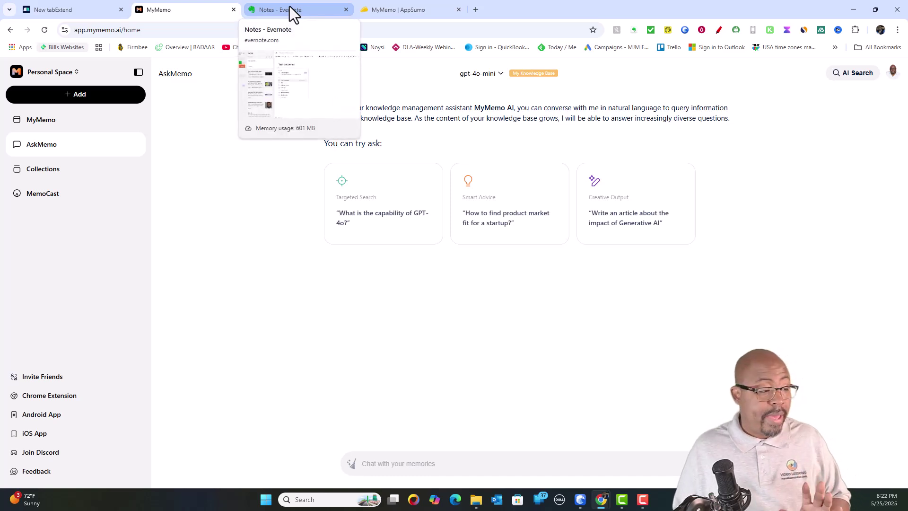
Filter the MyMemo library to Videos and open the Blogify Review memo.
left_click(54, 121)
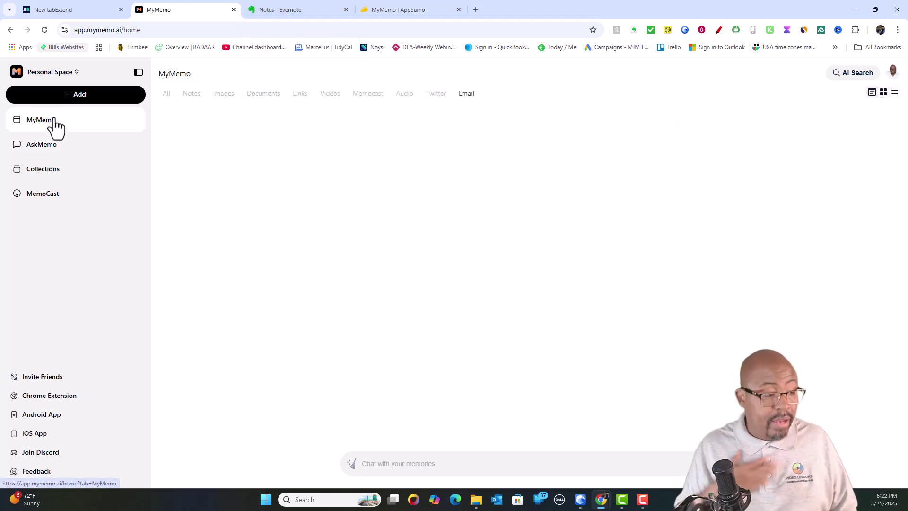
left_click(333, 96)
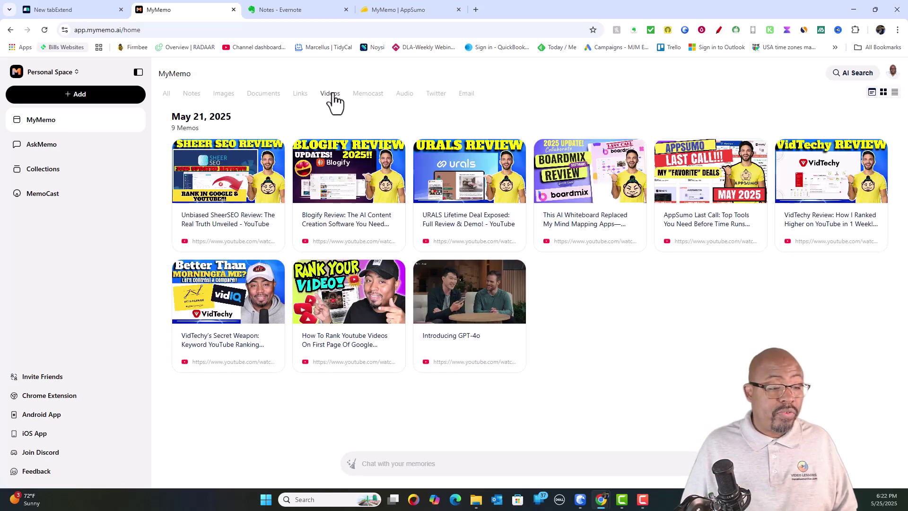
left_click(356, 223)
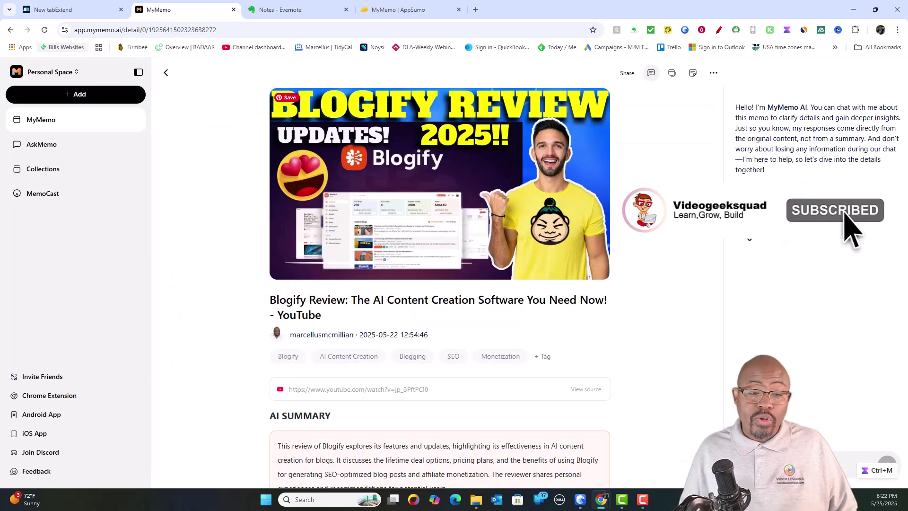
Read through the Blogify memo's summary and key points, then view its source transcript.
scroll(438, 272, "down", 2)
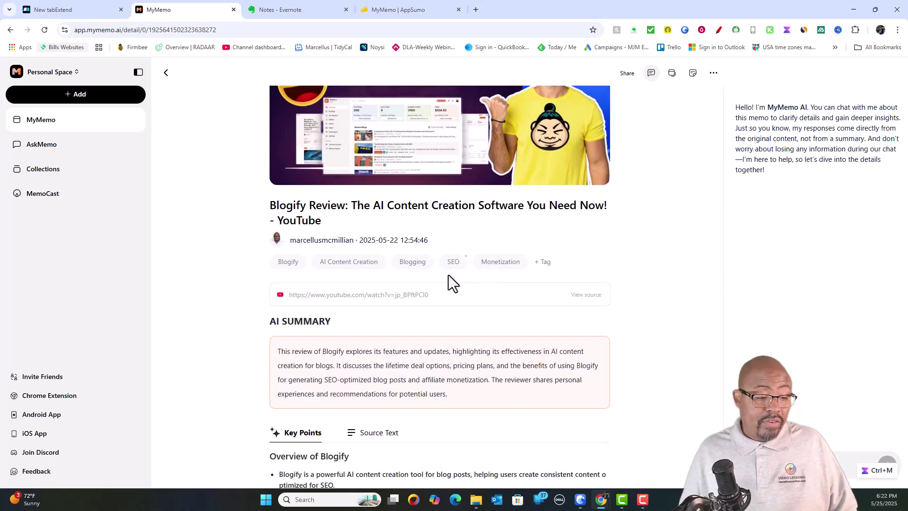
scroll(541, 307, "down", 2)
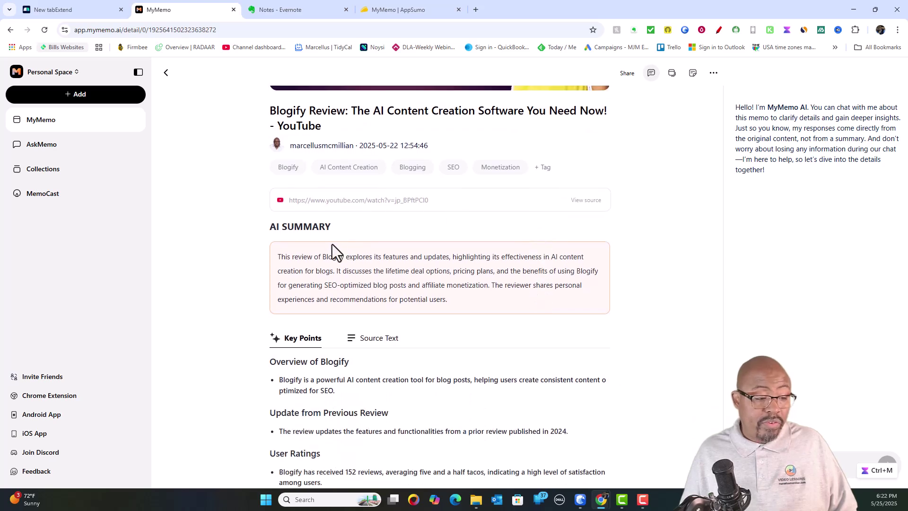
scroll(419, 283, "down", 1)
scroll(420, 284, "down", 2)
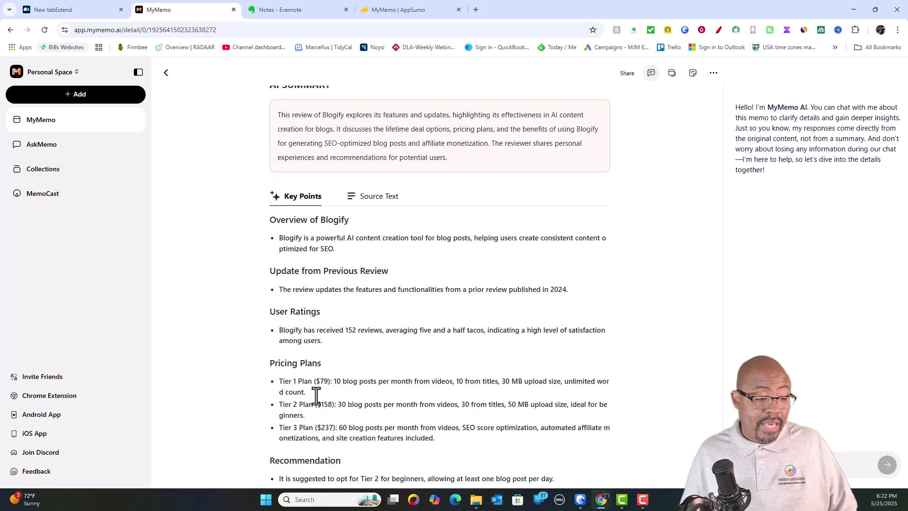
scroll(351, 402, "down", 3)
scroll(351, 402, "up", 8)
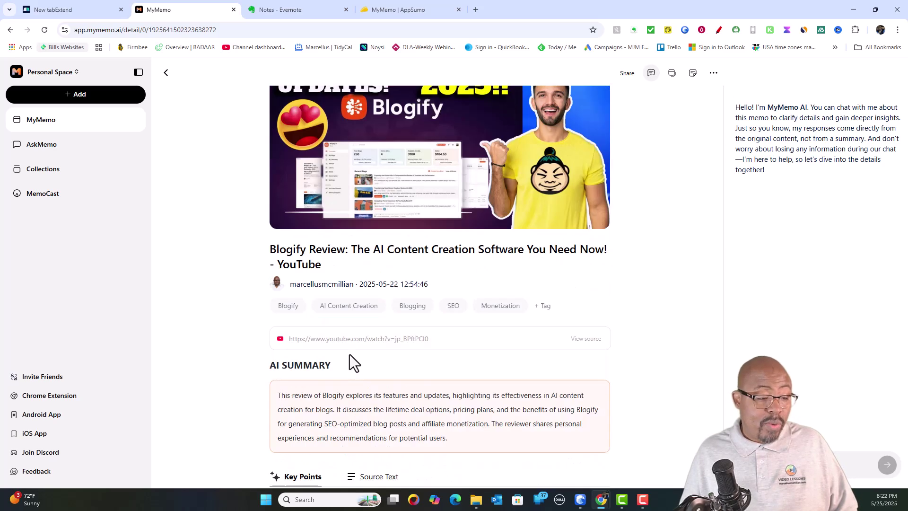
scroll(355, 355, "down", 3)
left_click(374, 295)
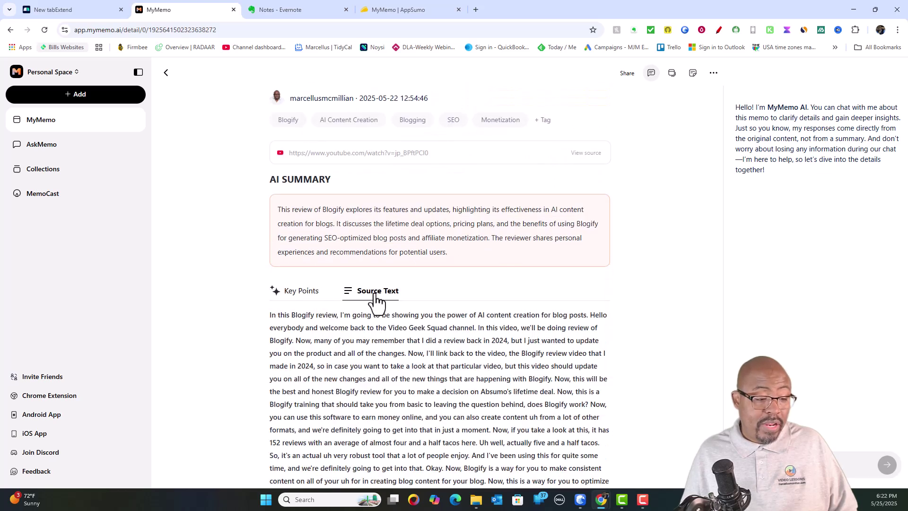
Return to the Blogify memo's Key Points and scroll back to the top.
left_click(306, 295)
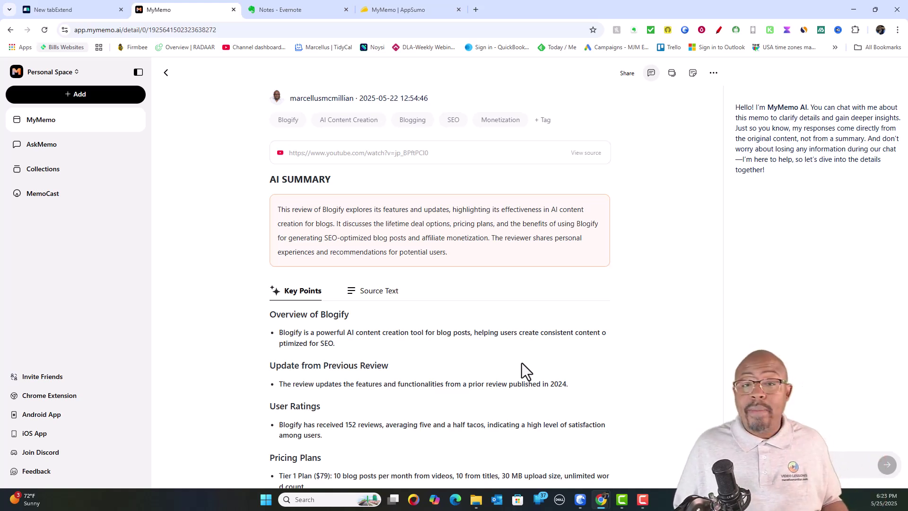
scroll(521, 362, "up", 5)
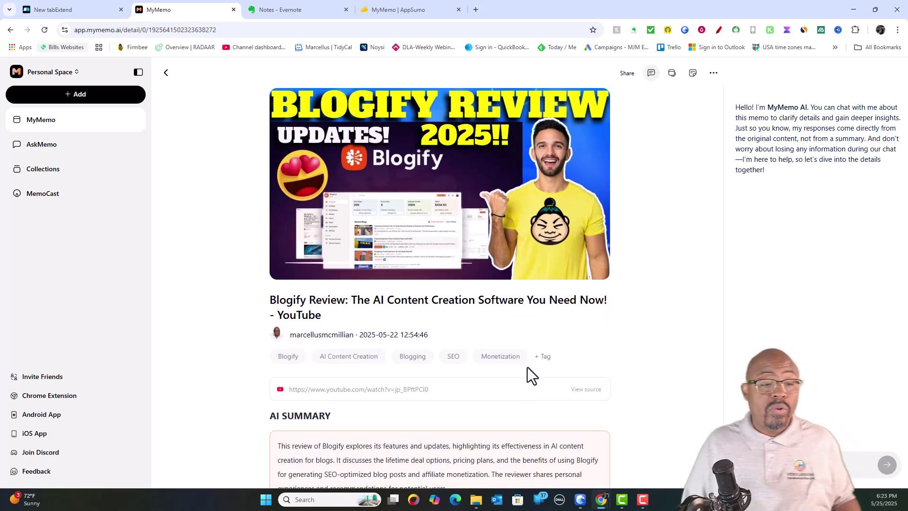
left_click(693, 73)
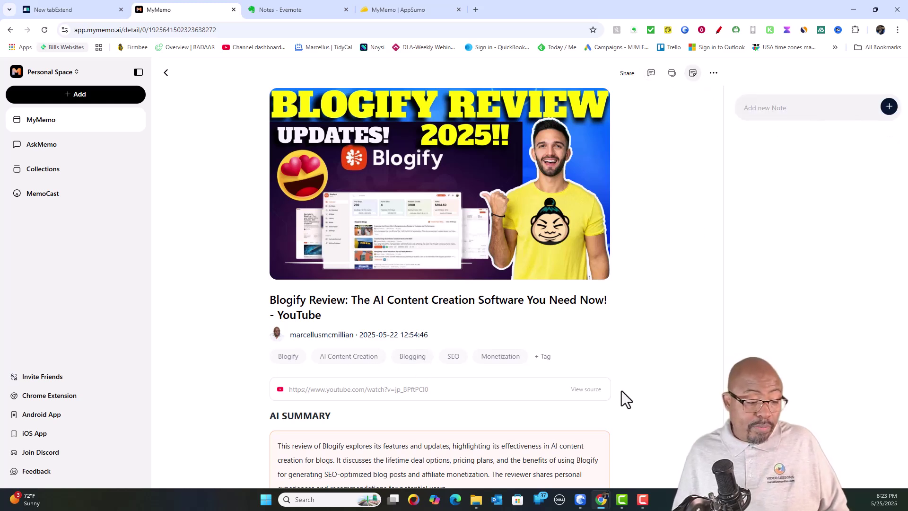
scroll(620, 389, "down", 4)
scroll(620, 390, "up", 4)
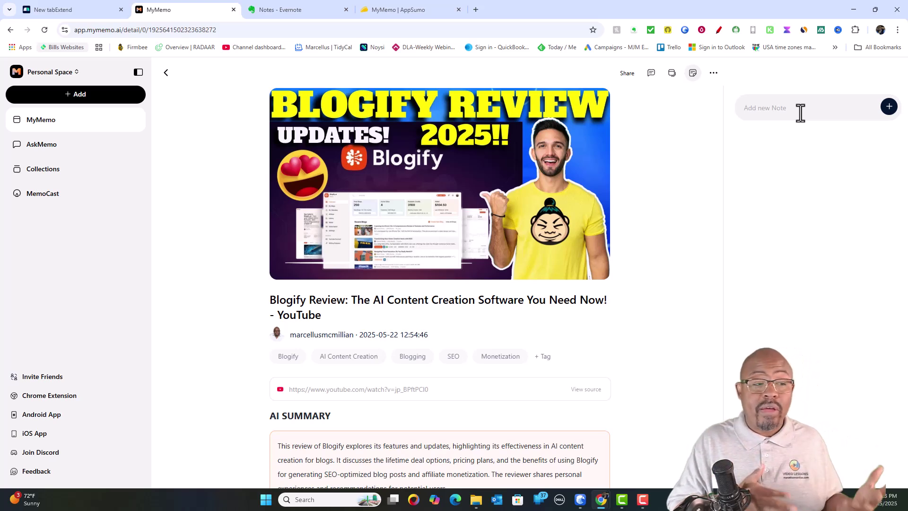
left_click(322, 10)
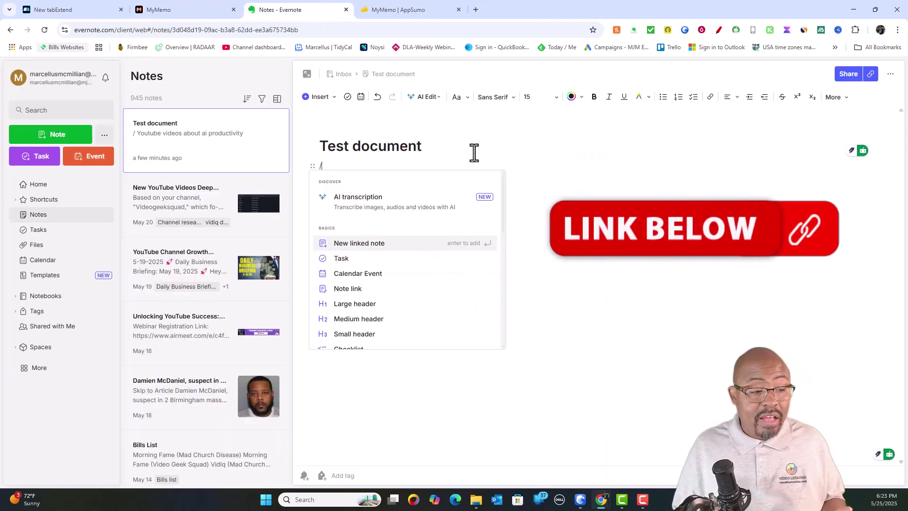
key("BackSpace")
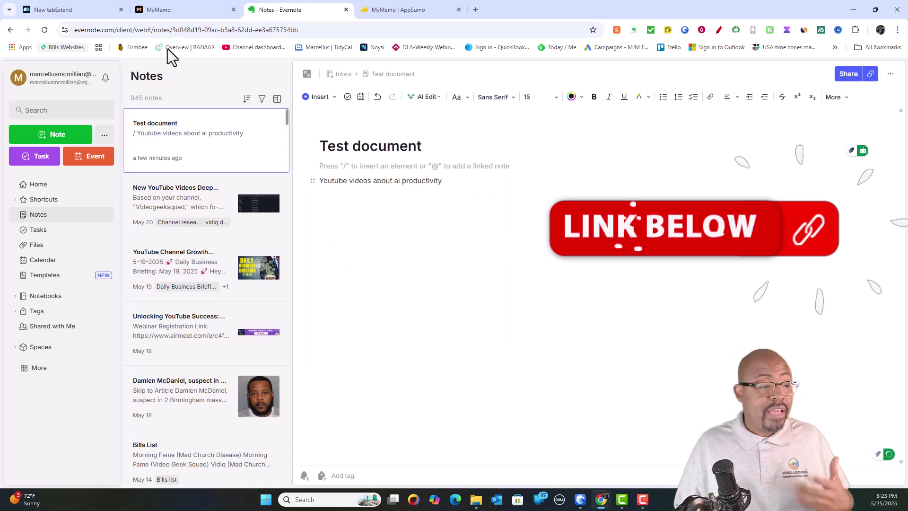
left_click(182, 9)
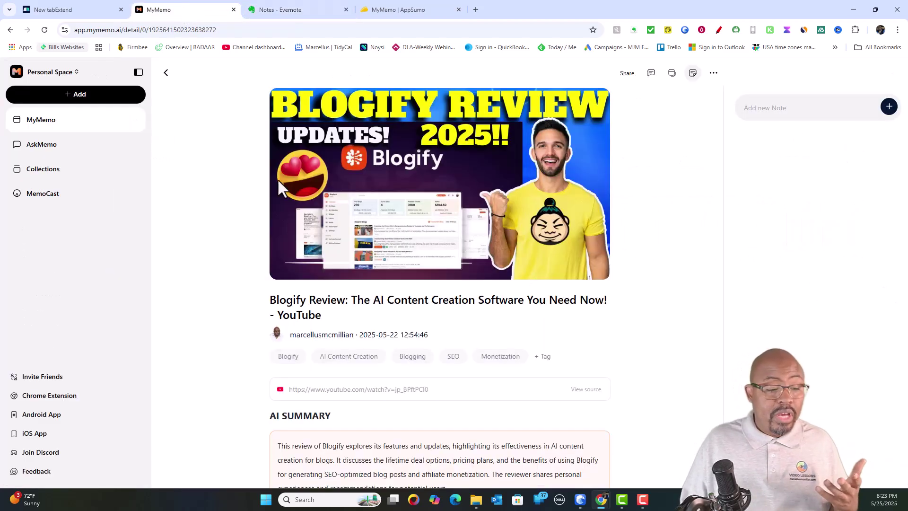
scroll(416, 288, "down", 7)
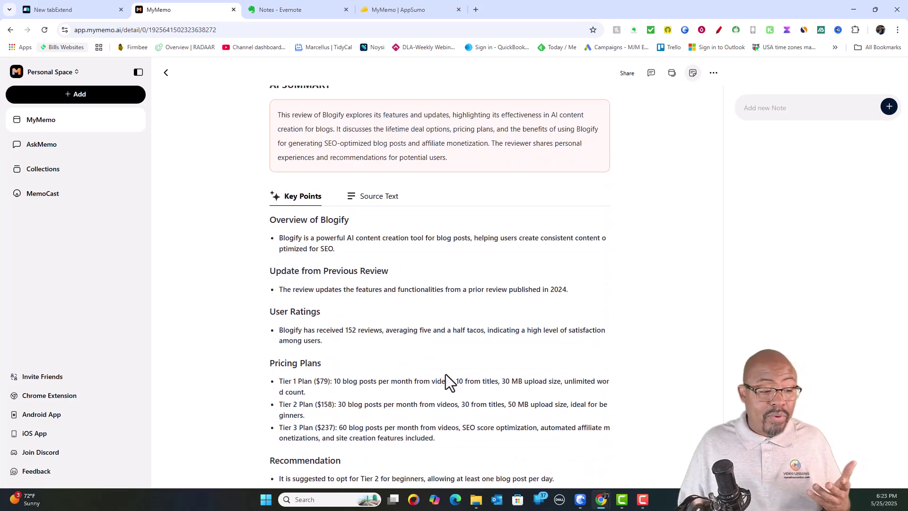
scroll(409, 284, "up", 2)
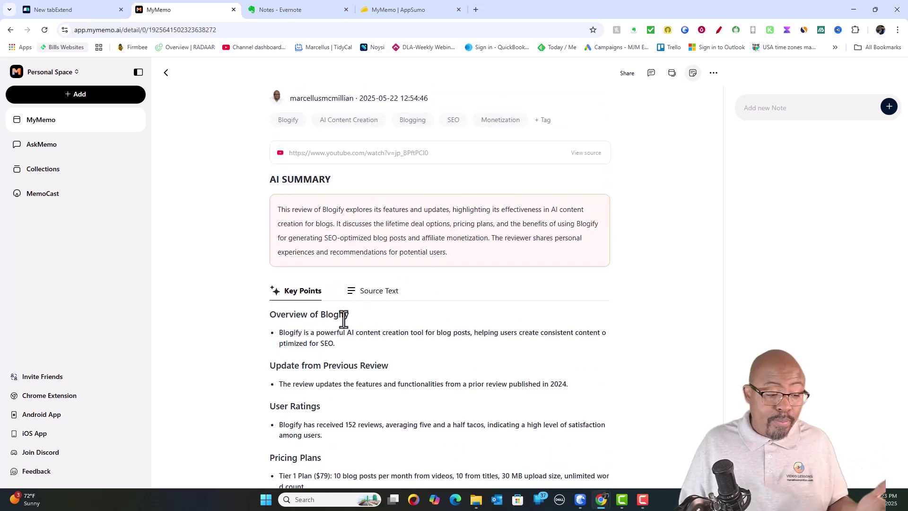
scroll(412, 387, "down", 8)
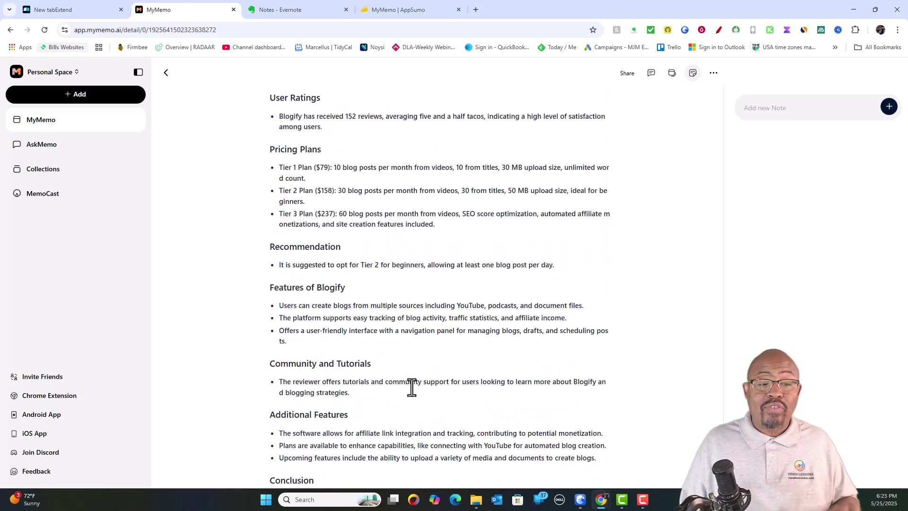
scroll(412, 383, "up", 15)
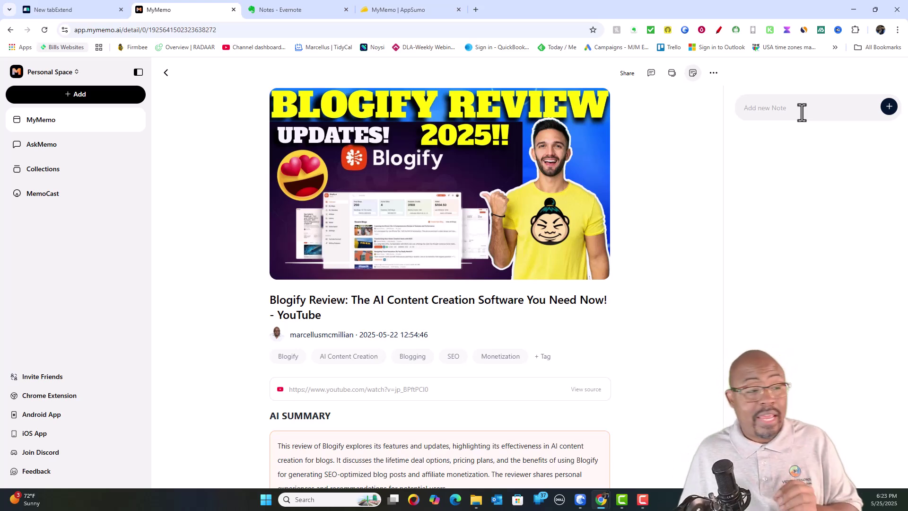
Show all memo types in the library and open the MyMemo | AppSumo memo.
left_click(33, 122)
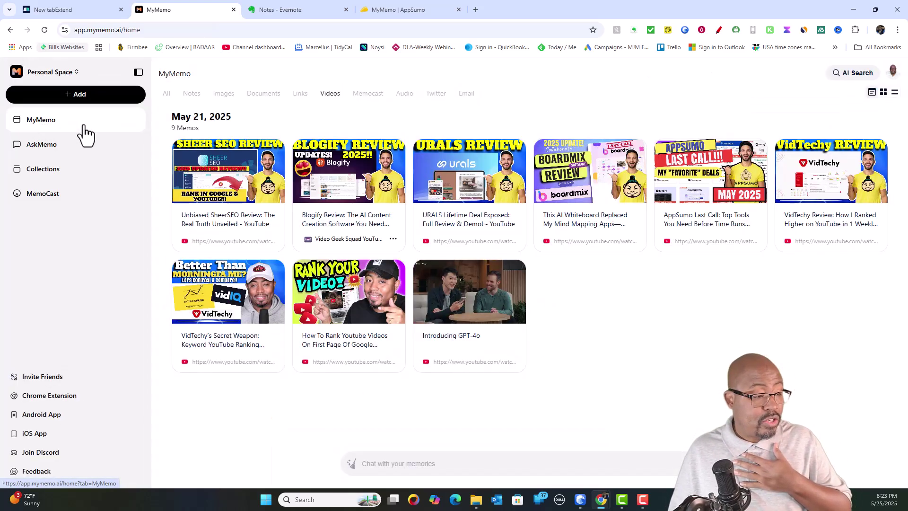
left_click(166, 95)
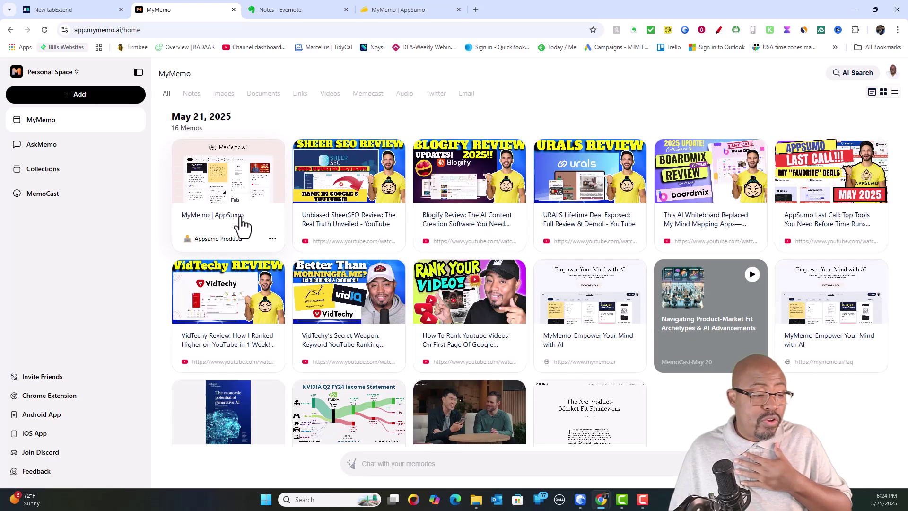
left_click(236, 222)
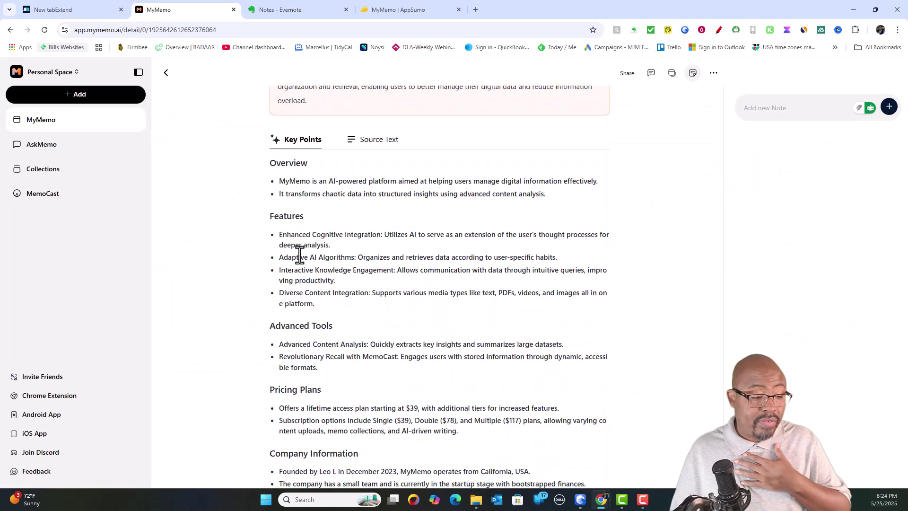
scroll(300, 255, "down", 2)
scroll(300, 255, "up", 10)
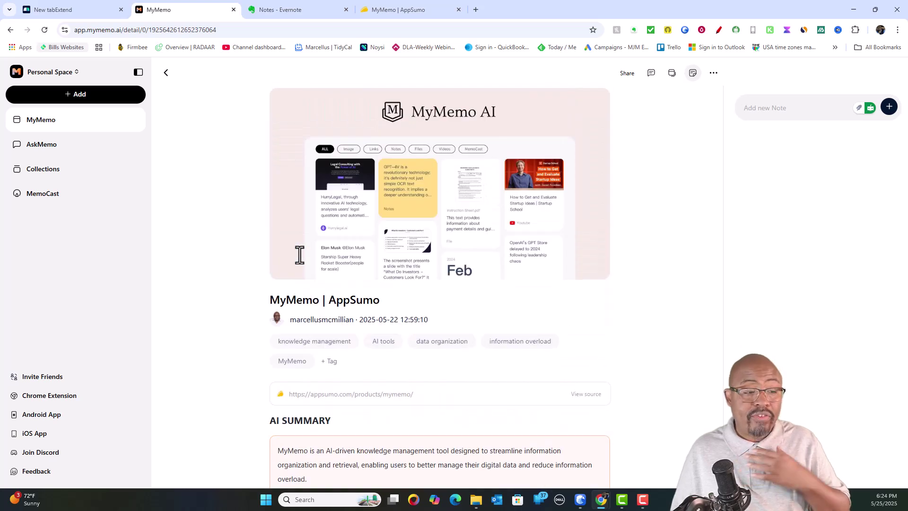
Try adding a personal note, then start an AI chat about the MyMemo | AppSumo memo.
left_click(825, 107)
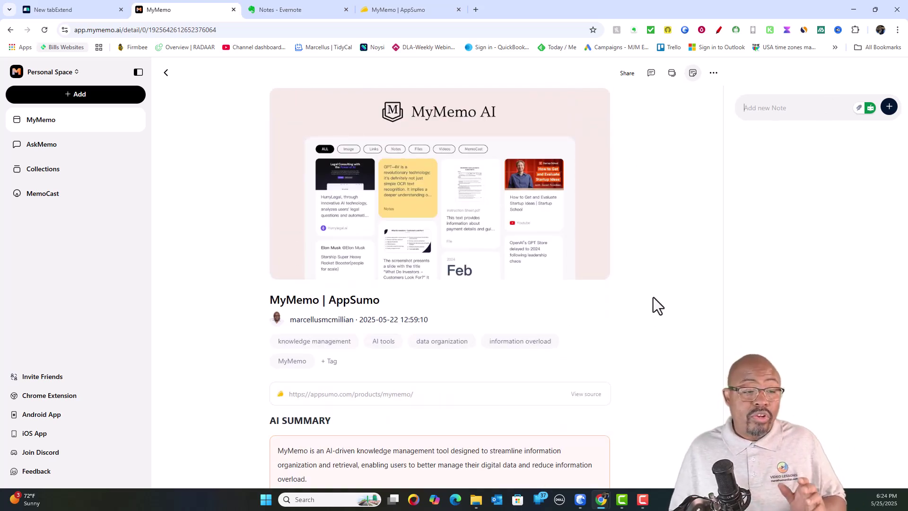
left_click(652, 74)
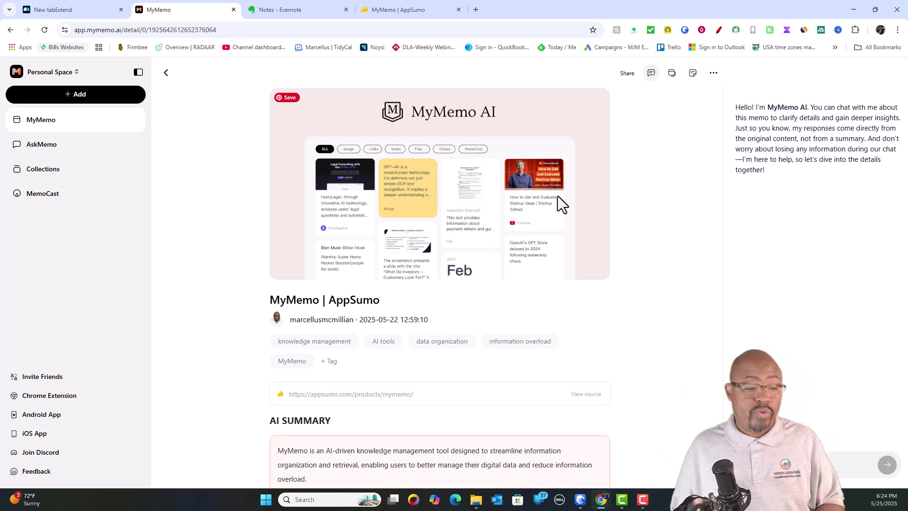
scroll(331, 426, "down", 5)
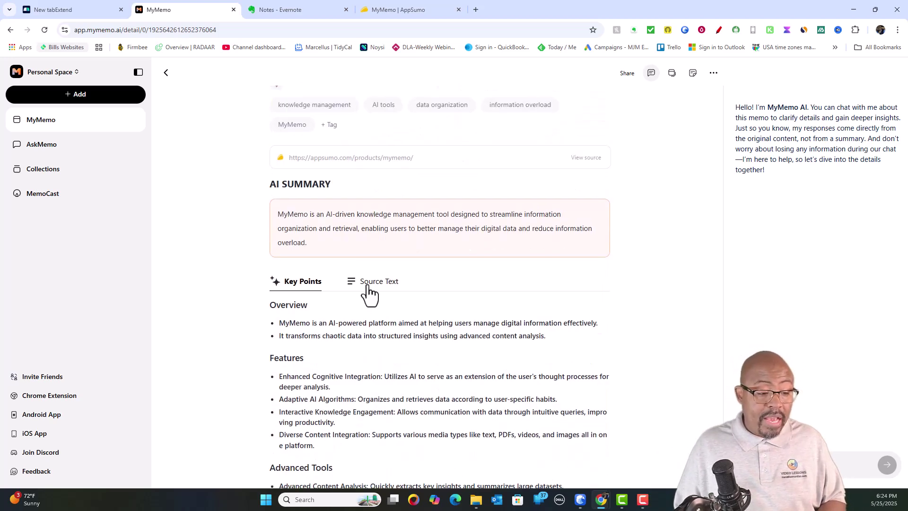
Switch the MyMemo | AppSumo memo from Key Points to its Source Text tab.
left_click(368, 286)
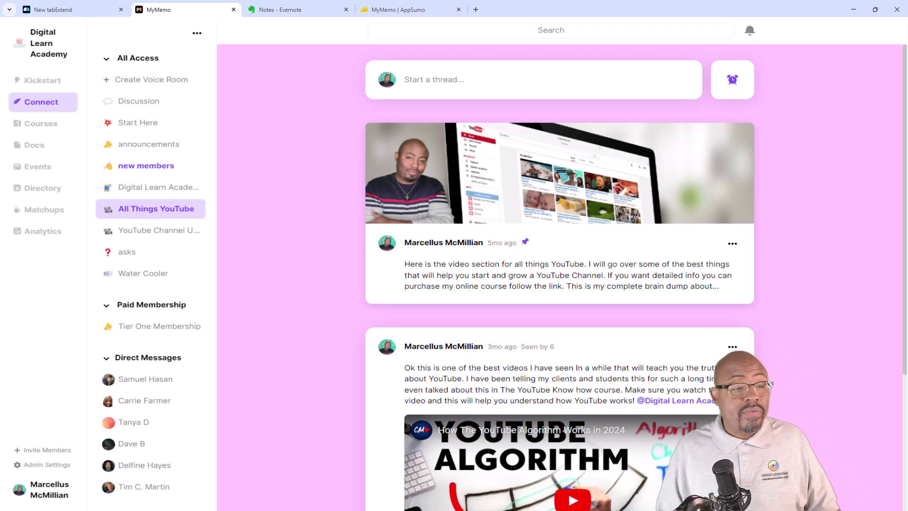
After a glance at Evernote, go back to MyMemo's home grid of 16 memos and launch AI Search.
left_click(317, 10)
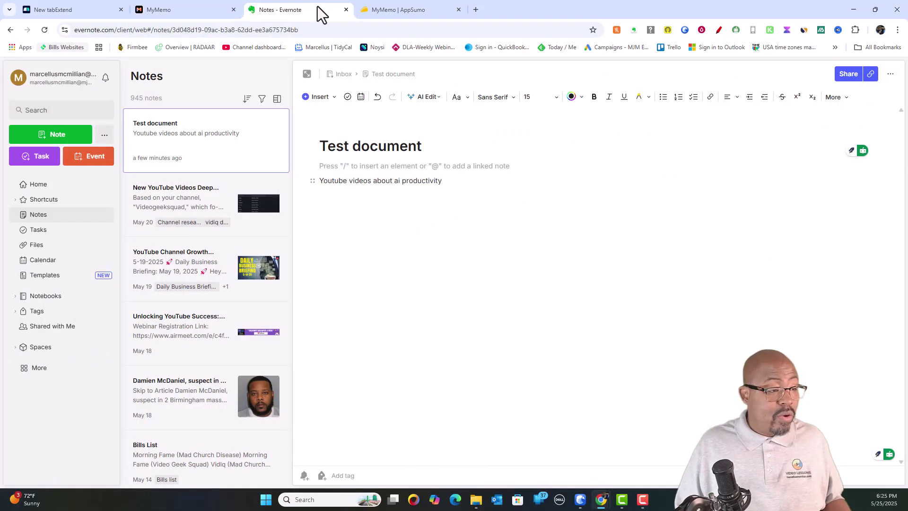
left_click(165, 11)
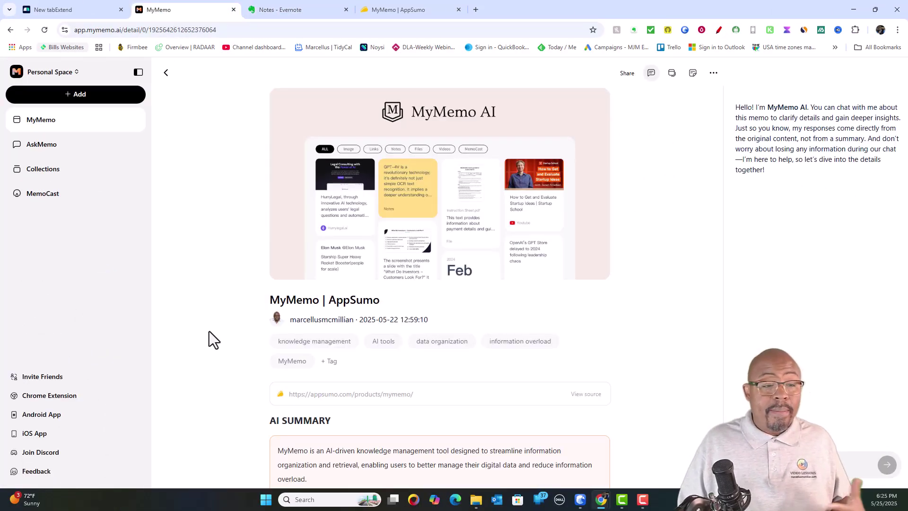
left_click(54, 131)
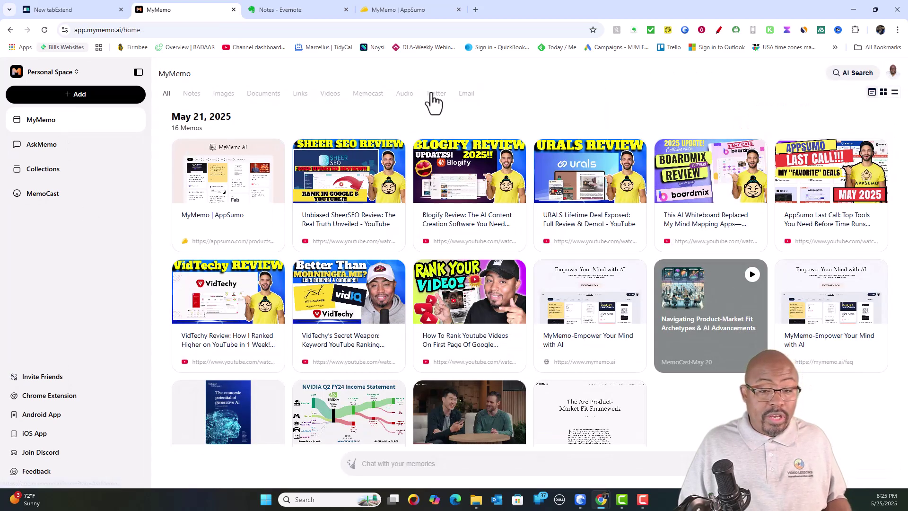
left_click(853, 72)
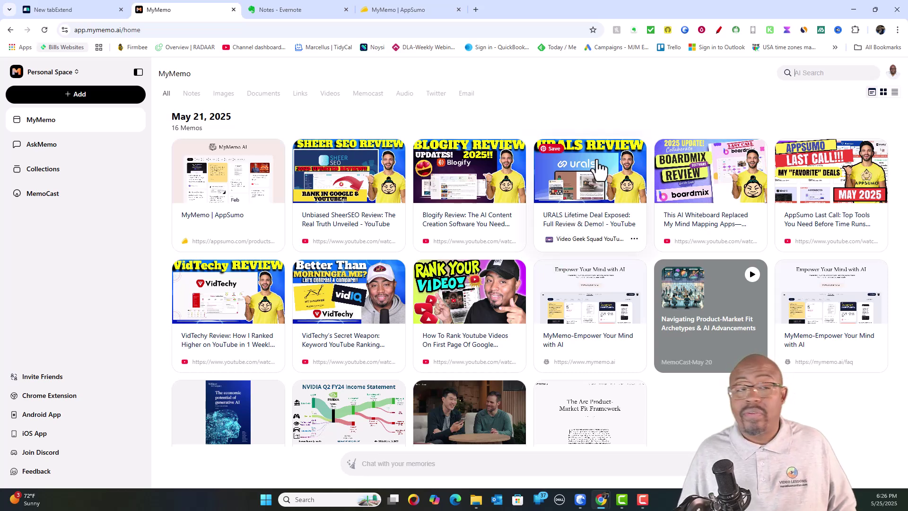
In Evernote, open the New YouTube Videos Deep Dive Research note and show the Tags panel.
left_click(296, 10)
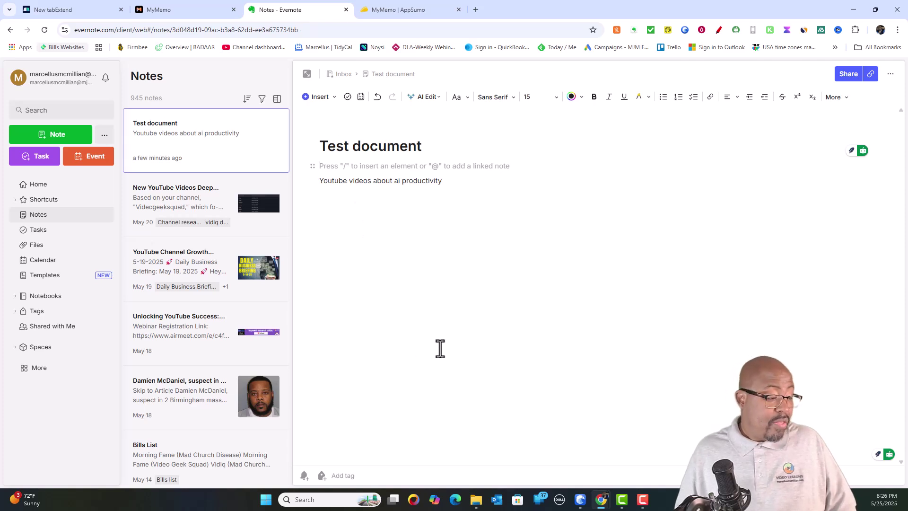
left_click(219, 204)
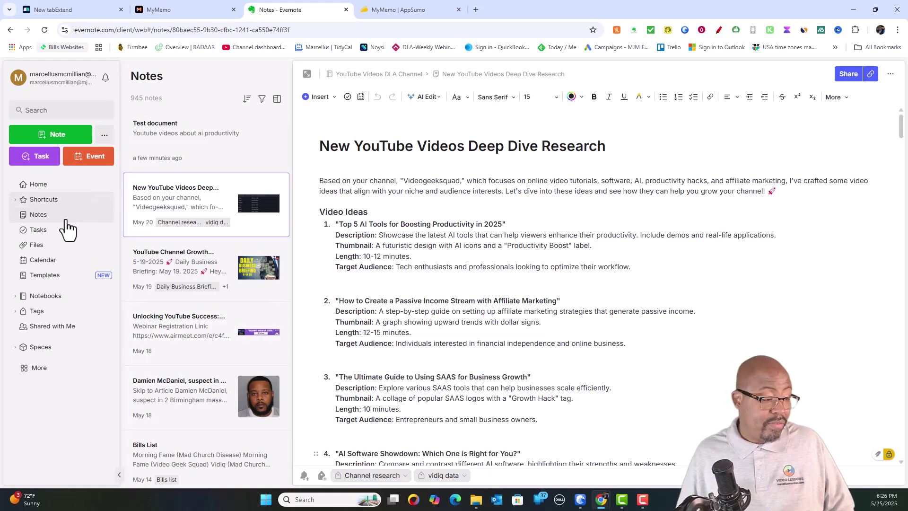
left_click(37, 312)
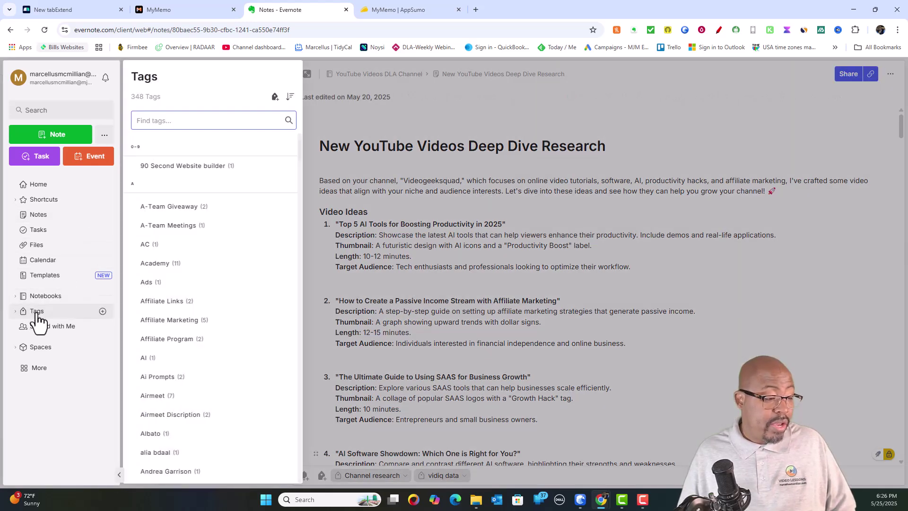
Browse through the list of 348 tags and their note counts.
scroll(235, 179, "down", 5)
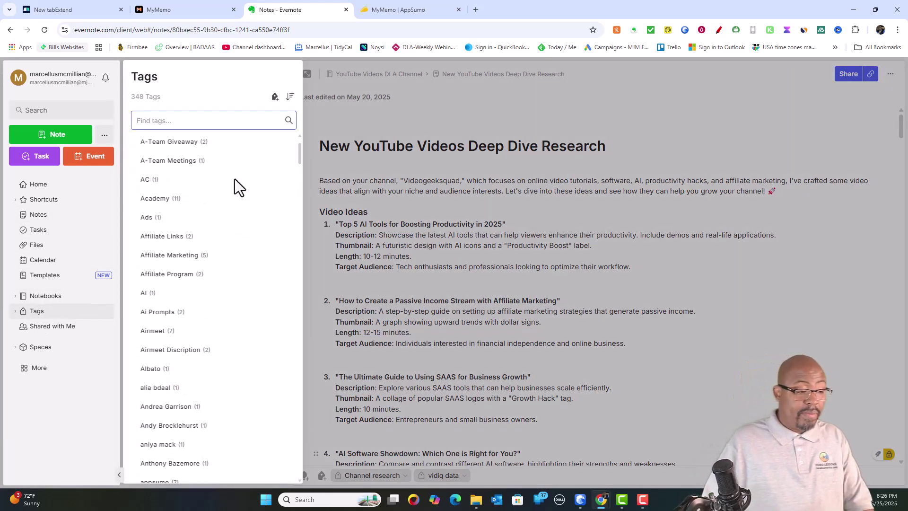
scroll(235, 180, "down", 15)
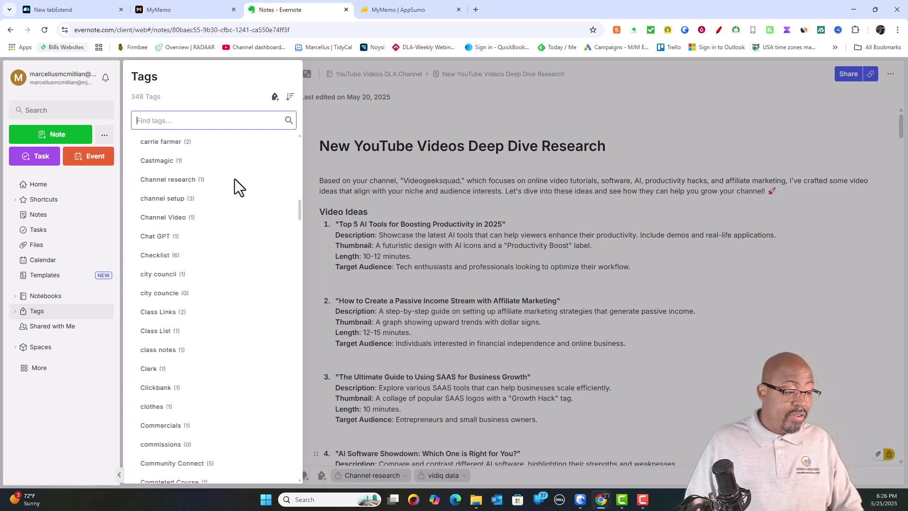
scroll(234, 178, "down", 15)
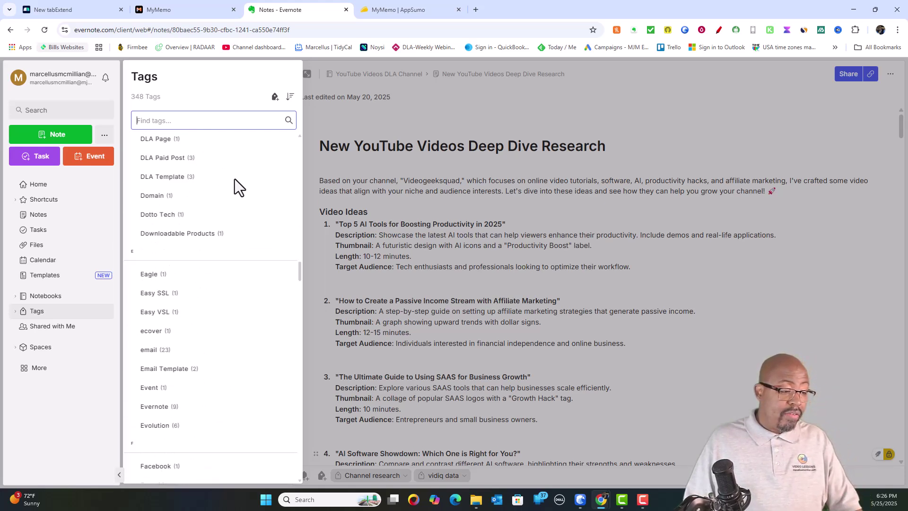
scroll(235, 187, "down", 15)
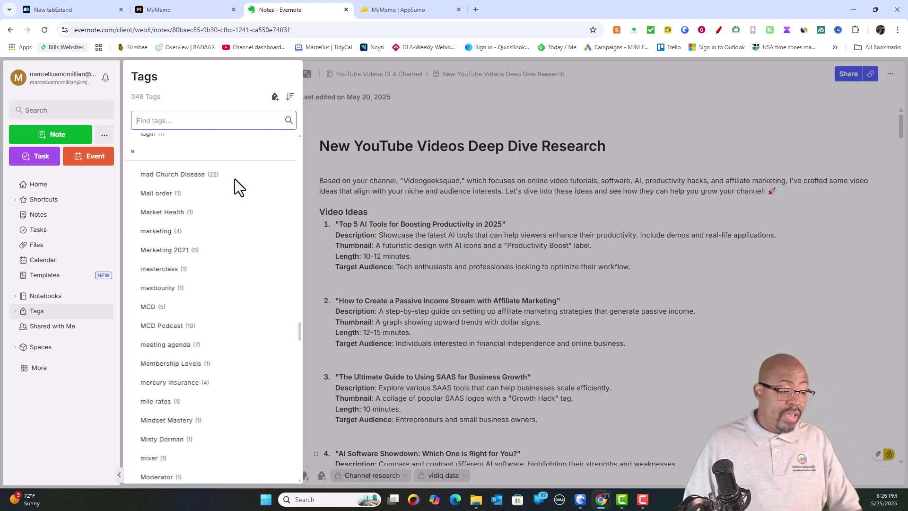
scroll(234, 178, "down", 15)
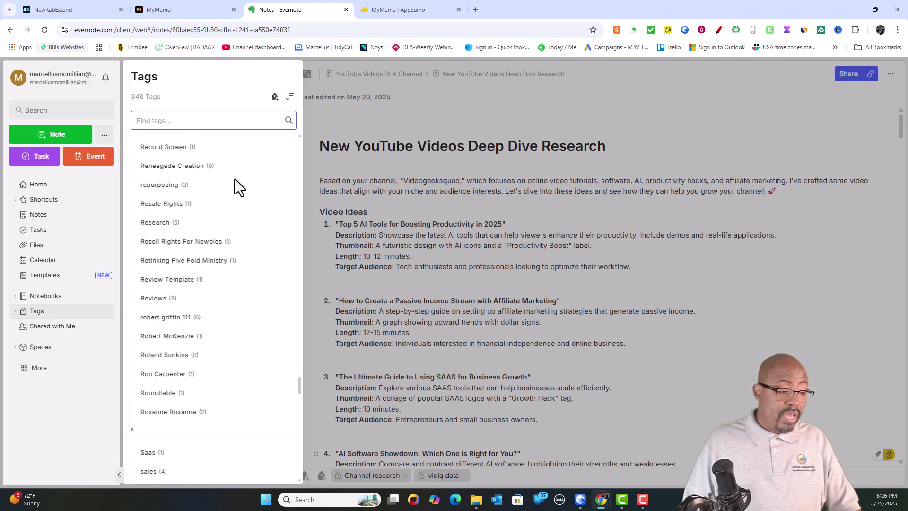
scroll(234, 178, "down", 15)
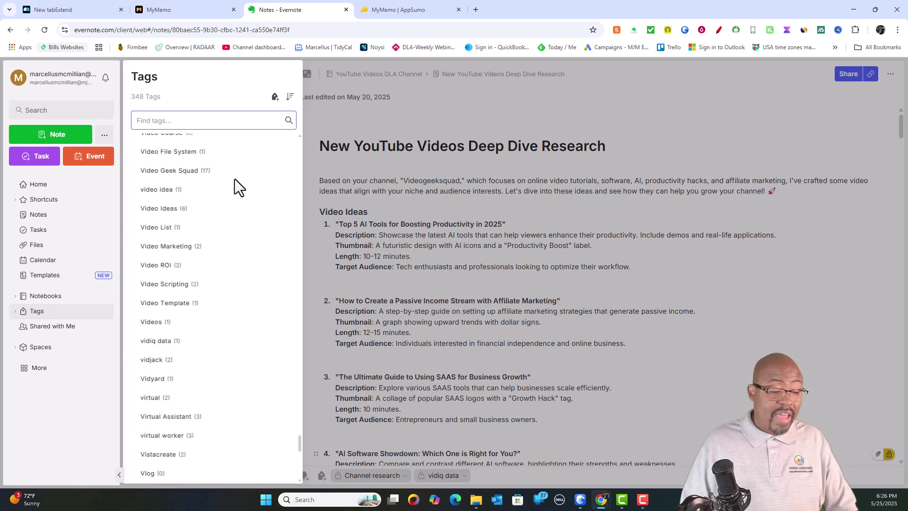
scroll(234, 187, "down", 10)
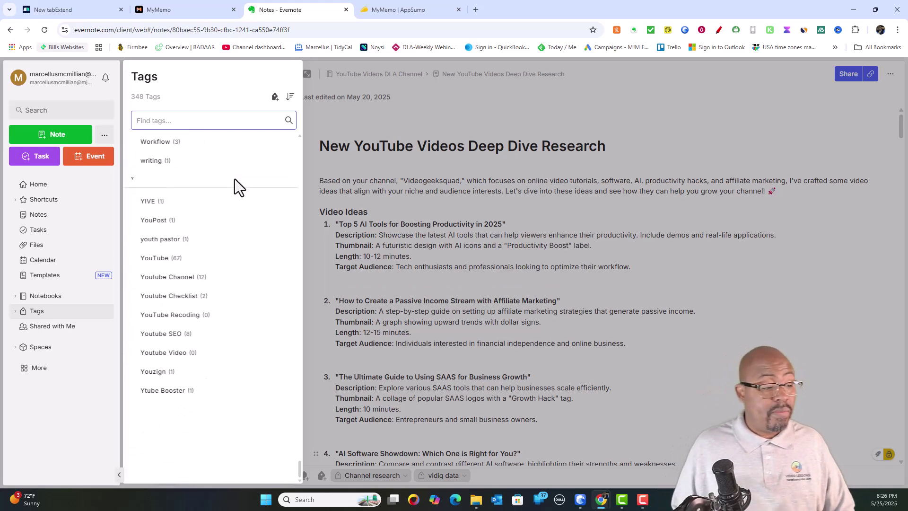
scroll(235, 179, "up", 8)
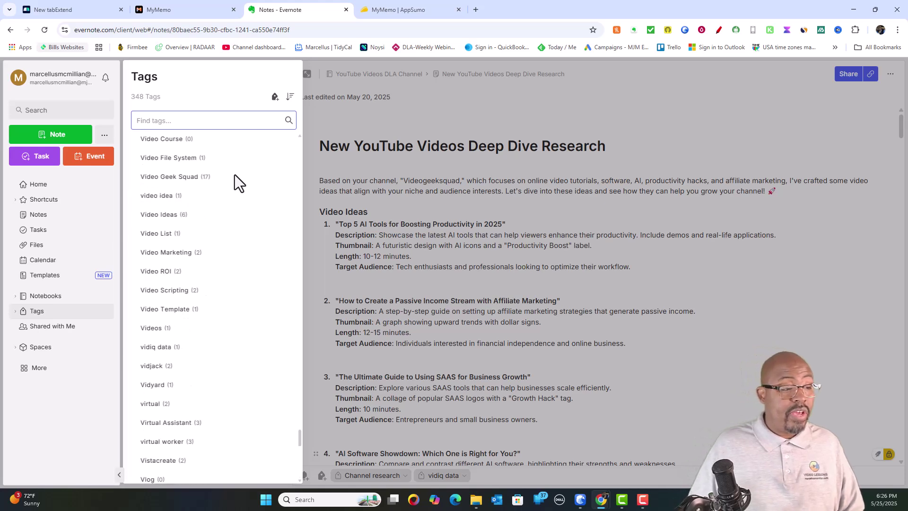
Switch back to MyMemo and bring up the AskMemo assistant with its sample questions and empty chat box.
left_click(184, 7)
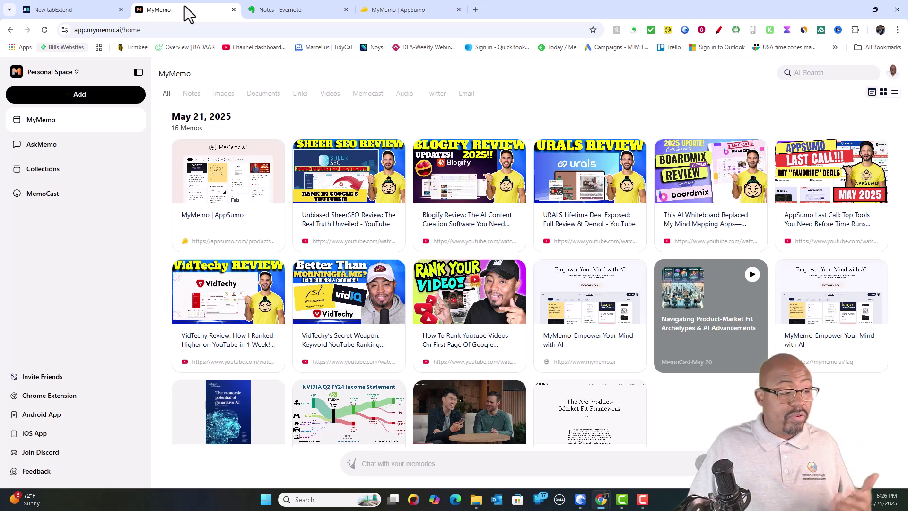
mouse_move(292, 8)
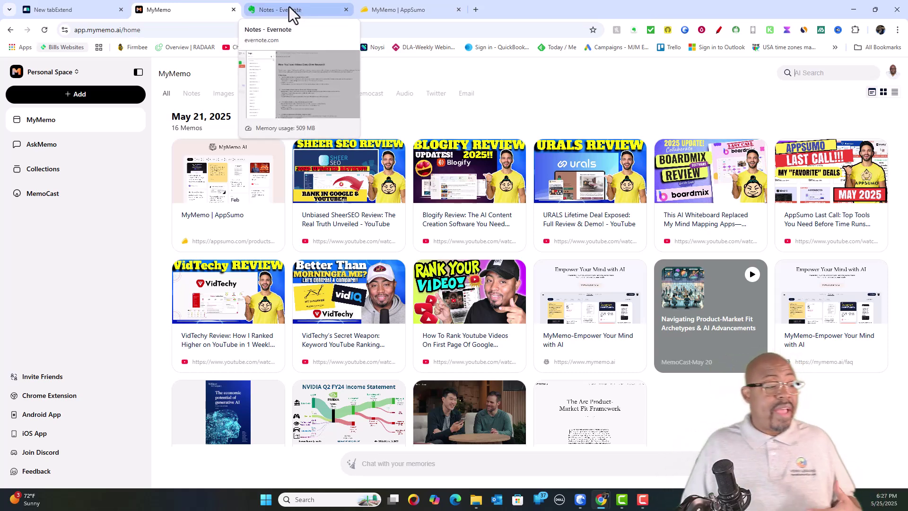
left_click(40, 146)
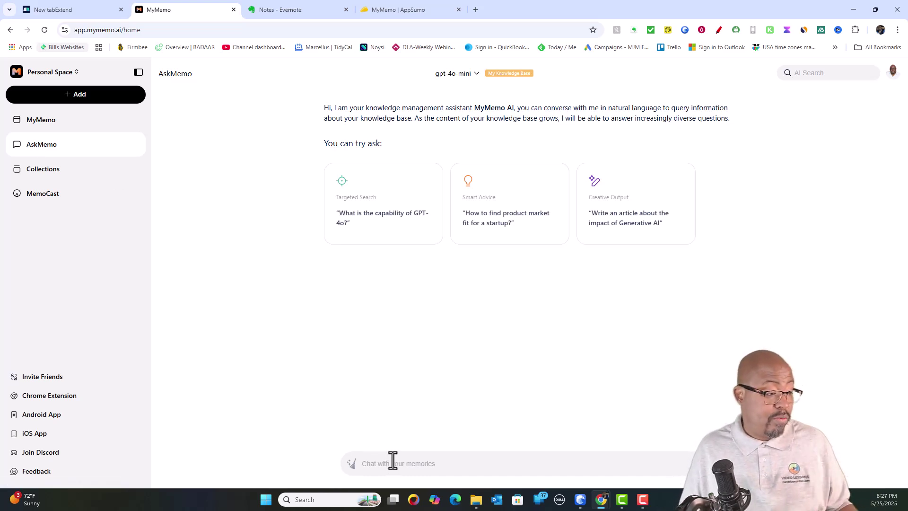
Go to MyMemo's Collections and open the Video Geek Squad YouTube Channel collection of 8 memos.
left_click(58, 175)
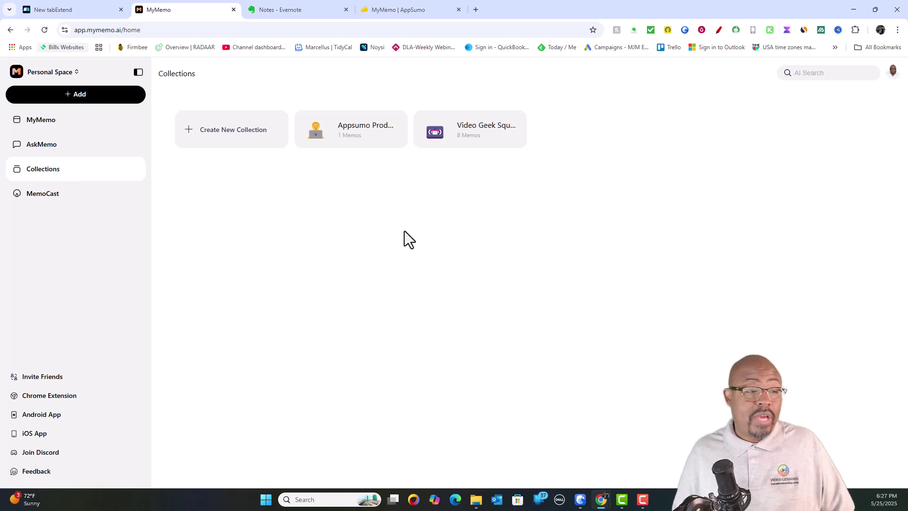
left_click(307, 8)
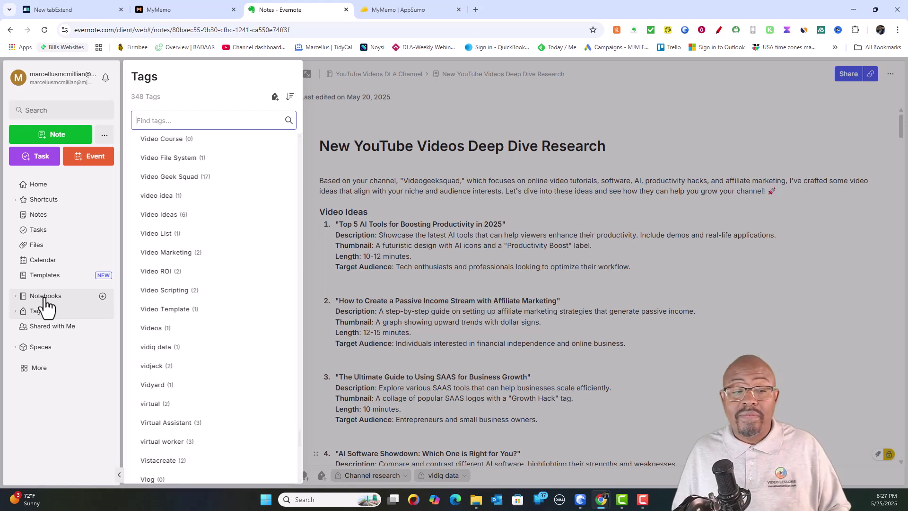
left_click(203, 10)
left_click(505, 132)
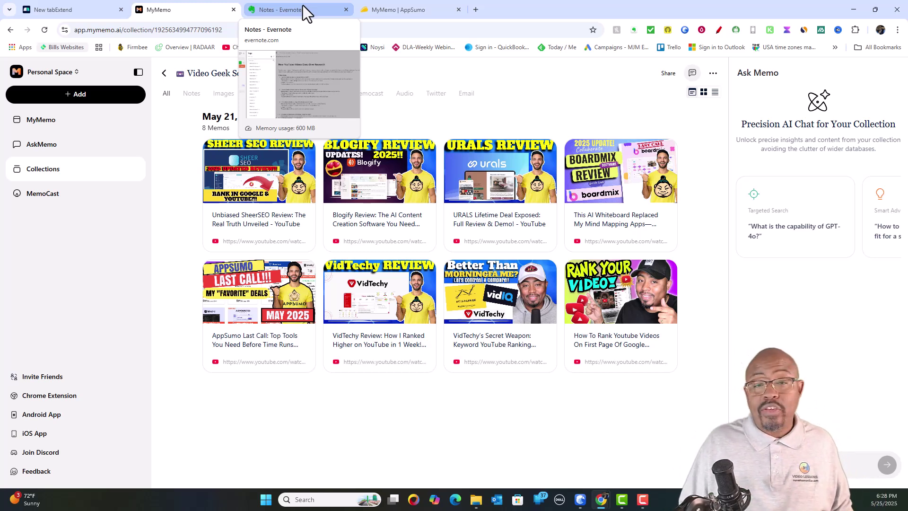
Dismiss Evernote's Tags panel to reveal the notes list, then return to the Video Geek Squad collection.
left_click(303, 9)
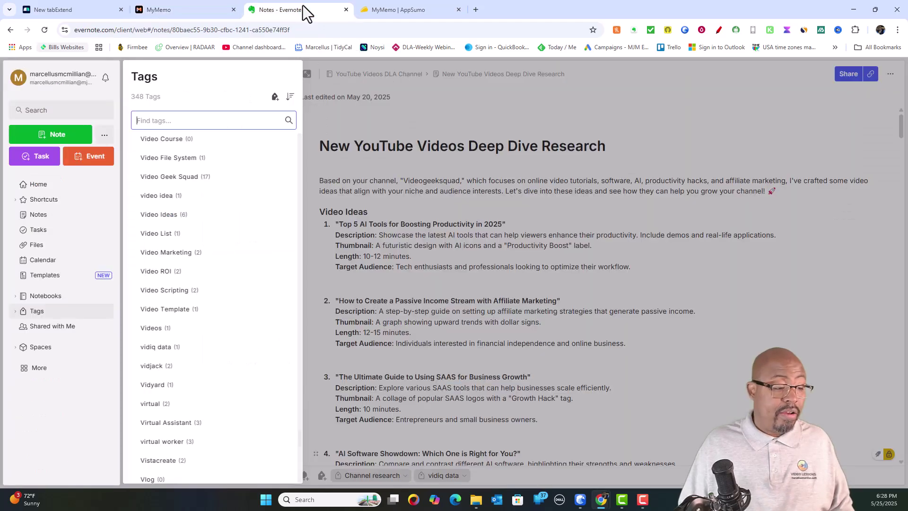
left_click(512, 95)
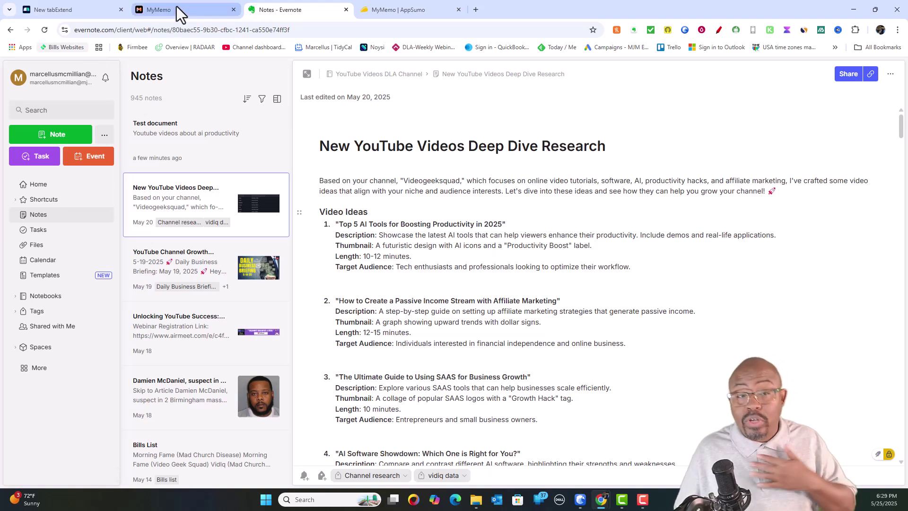
mouse_move(177, 7)
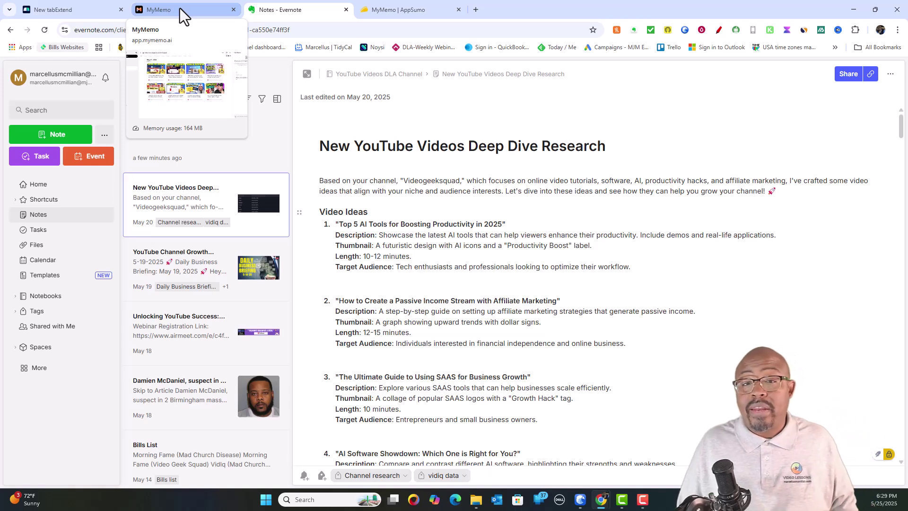
left_click(180, 8)
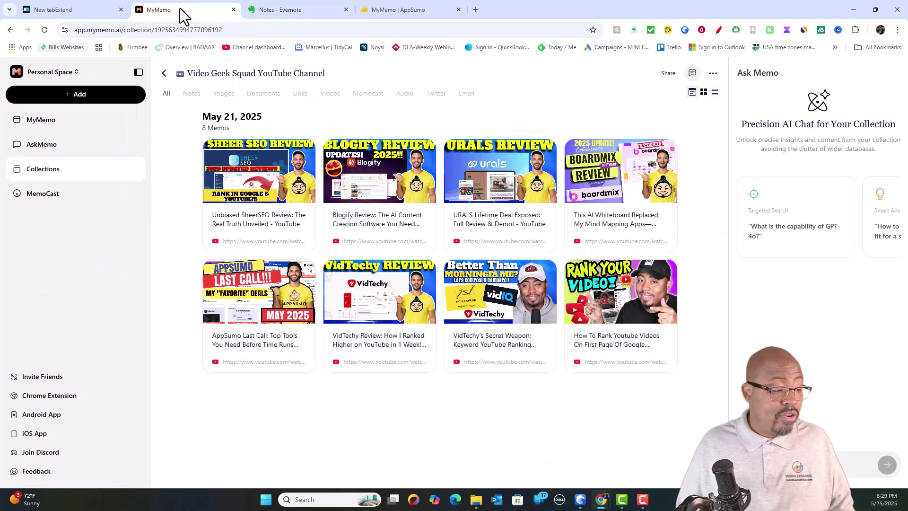
Open the MemoCast episode 'Navigating Product-Market Fit Archetypes & AI Advancements' and look over its page.
left_click(52, 192)
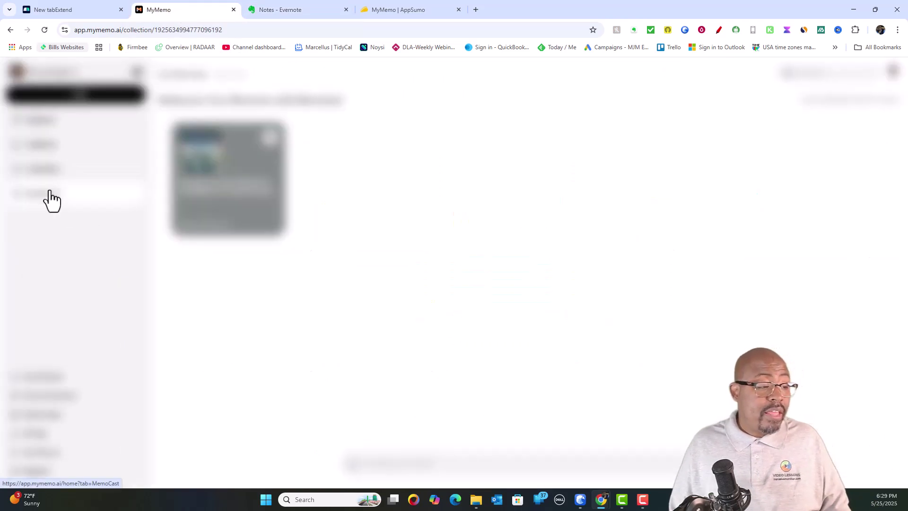
left_click(246, 192)
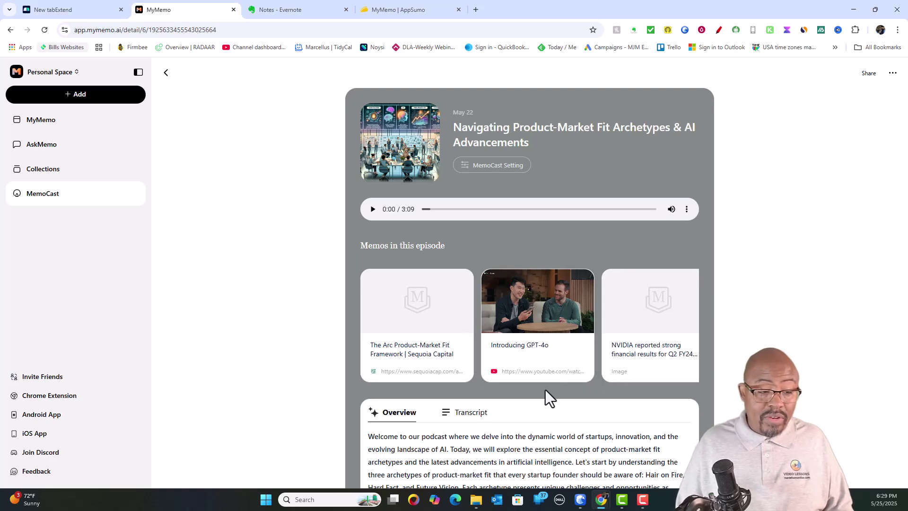
scroll(556, 375, "down", 4)
scroll(555, 372, "down", 3)
scroll(555, 372, "up", 3)
scroll(555, 371, "down", 1)
scroll(555, 371, "down", 1)
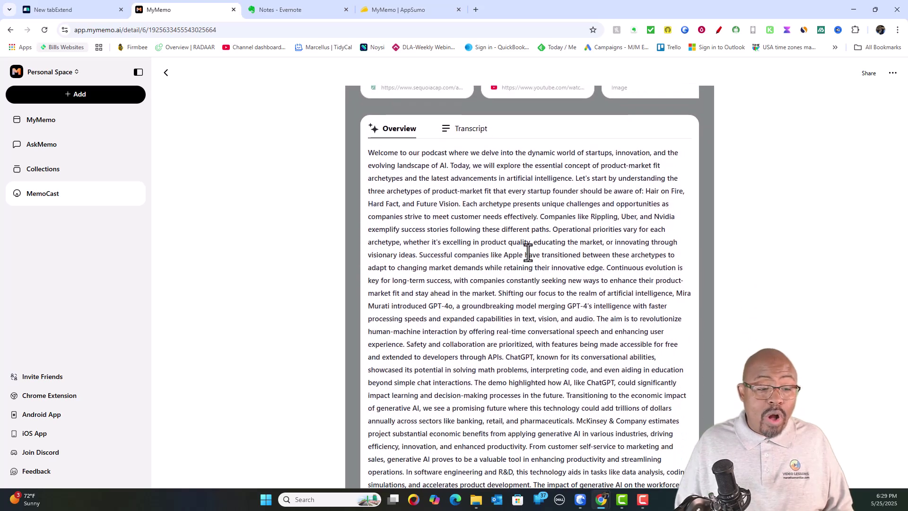
scroll(560, 296, "down", 2)
scroll(578, 316, "up", 5)
scroll(578, 315, "up", 3)
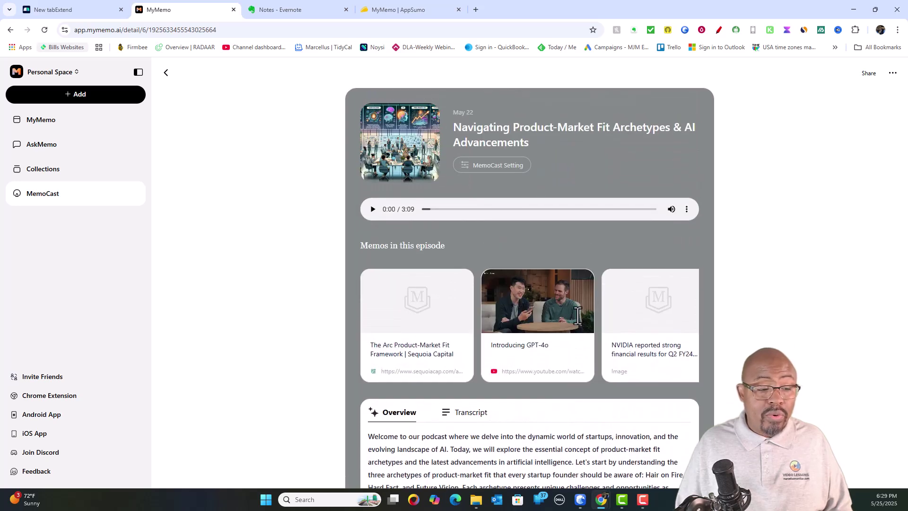
Play the 3:09 episode audio for a few seconds, then pause it.
left_click(373, 209)
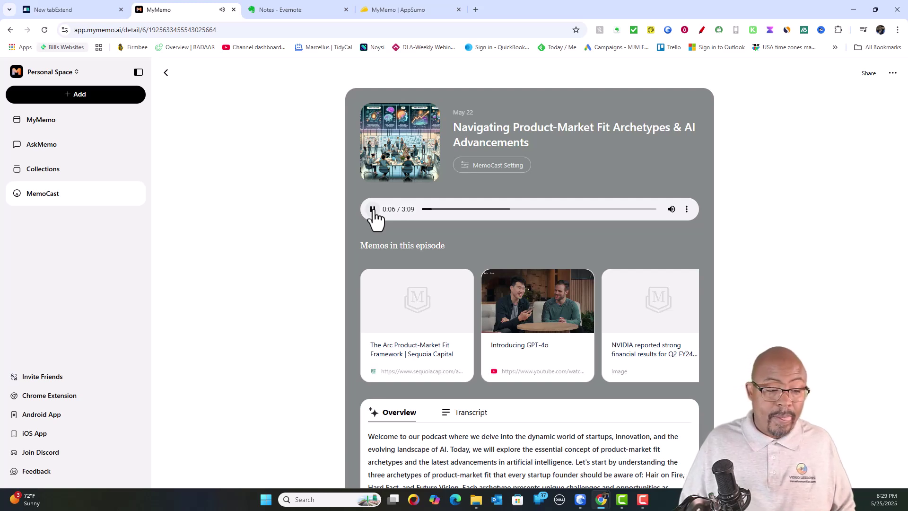
left_click(373, 209)
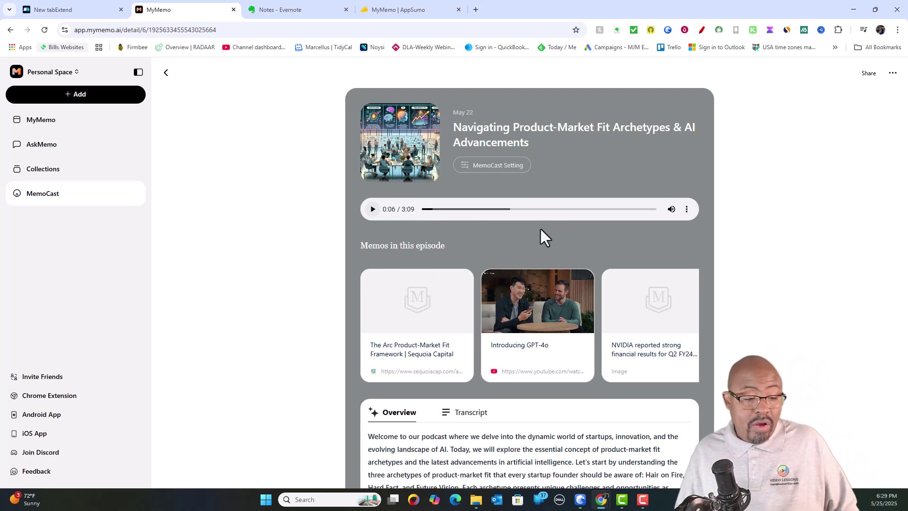
scroll(522, 348, "down", 4)
scroll(523, 353, "up", 4)
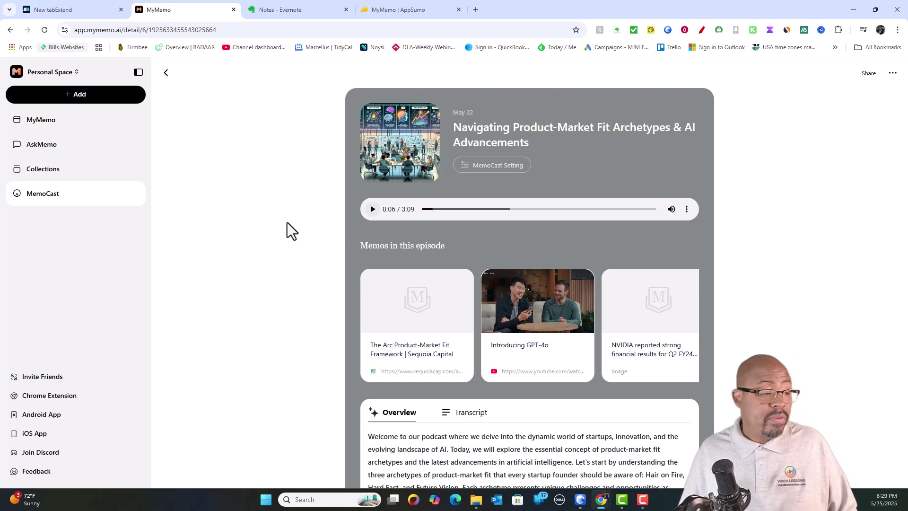
Return to the library of 16 memos, then browse Chrome's installed extensions list and close it.
left_click(41, 122)
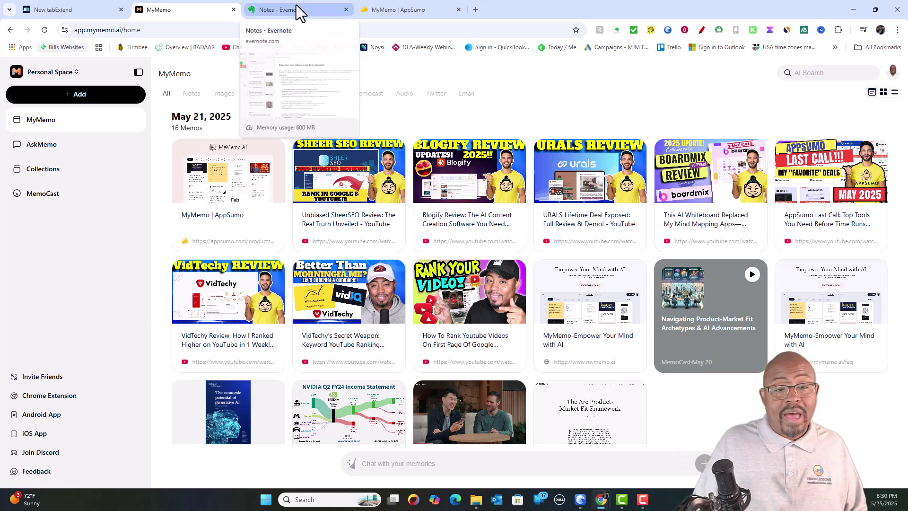
left_click(838, 31)
scroll(810, 156, "down", 3)
scroll(810, 150, "down", 5)
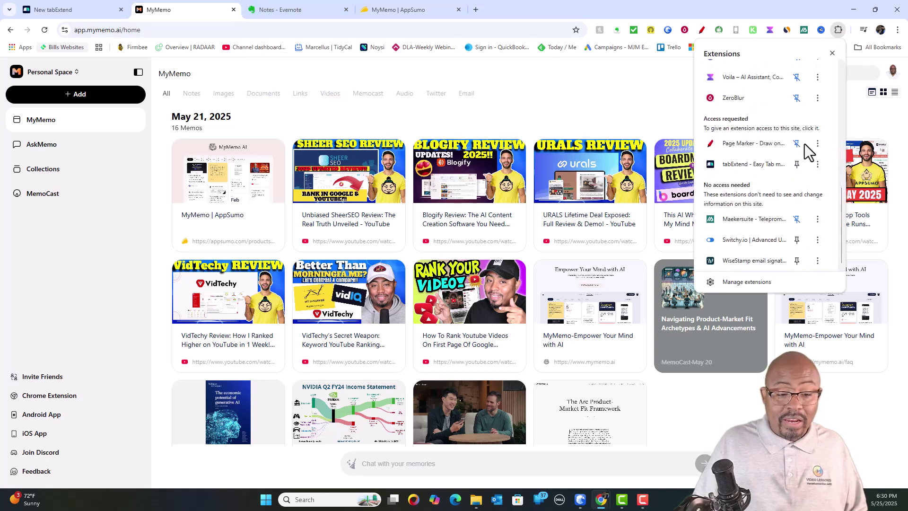
scroll(804, 144, "up", 2)
scroll(803, 146, "up", 3)
left_click(625, 89)
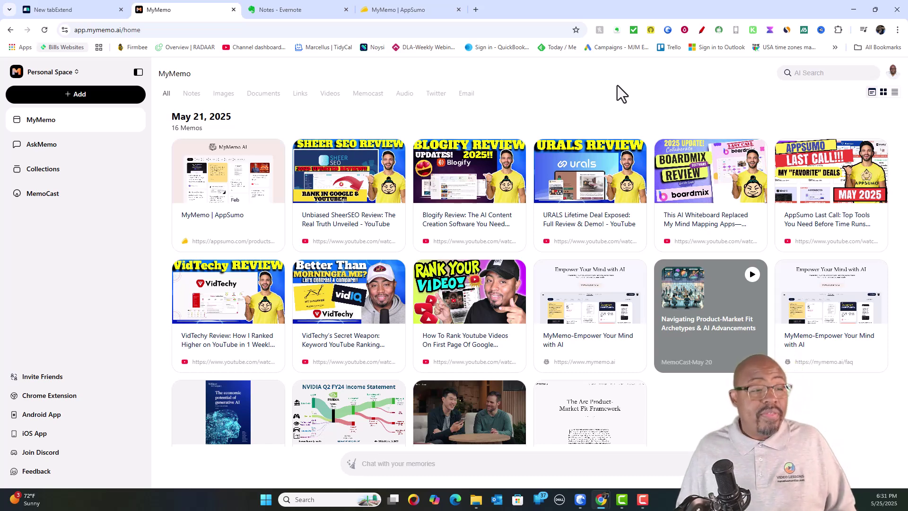
Open Evernote's Home dashboard, then switch back to MyMemo's 16-memo library.
left_click(286, 1)
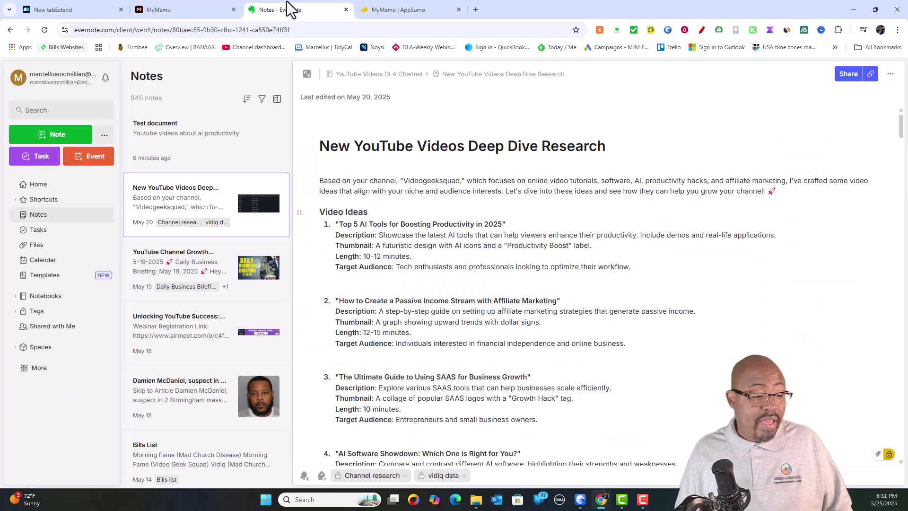
left_click(41, 185)
left_click(161, 9)
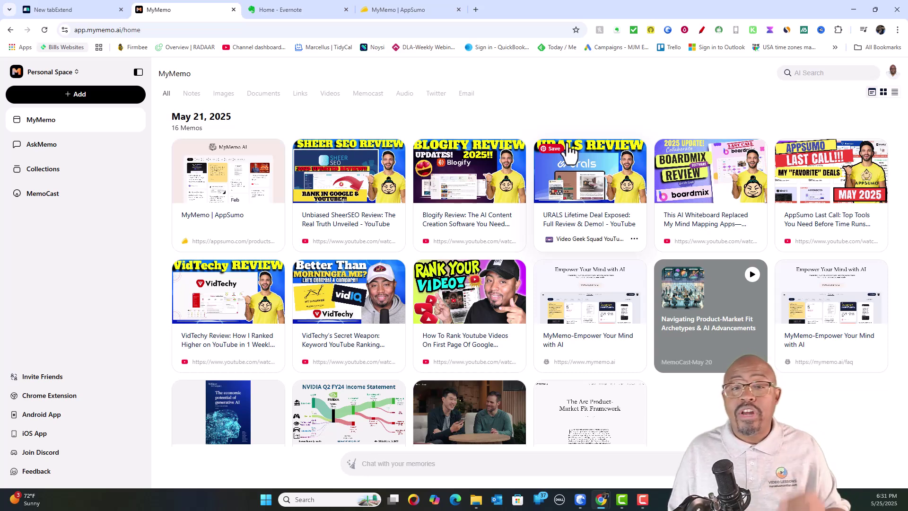
Show Evernote's Home dashboard with Test document, tasks and the pinned membership-levels note.
left_click(298, 11)
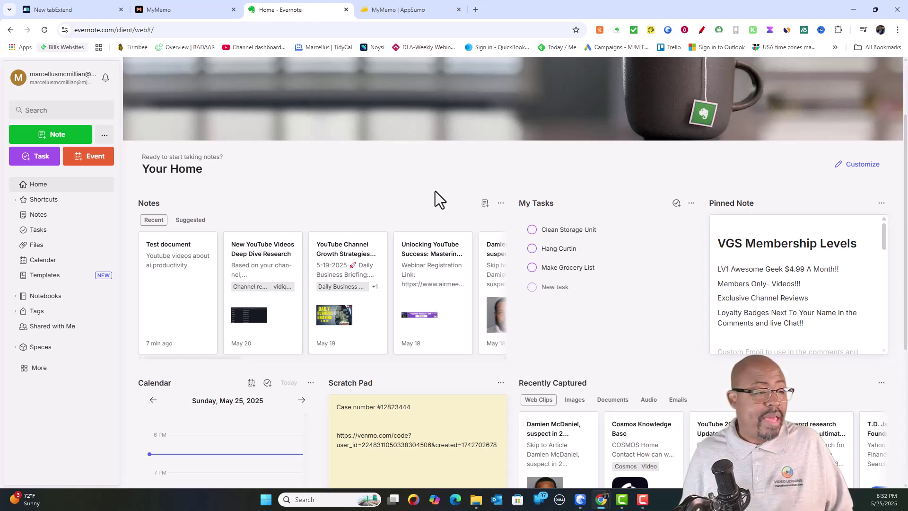
left_click(186, 10)
left_click(276, 7)
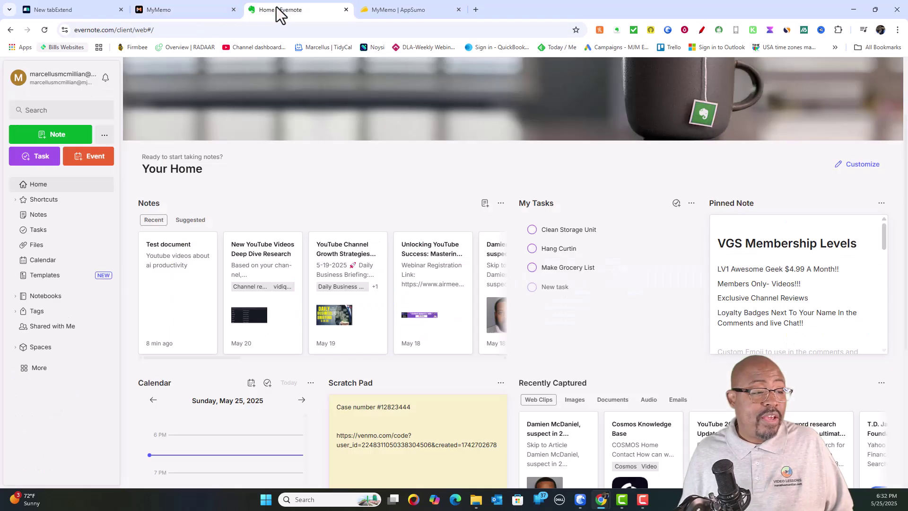
left_click(394, 10)
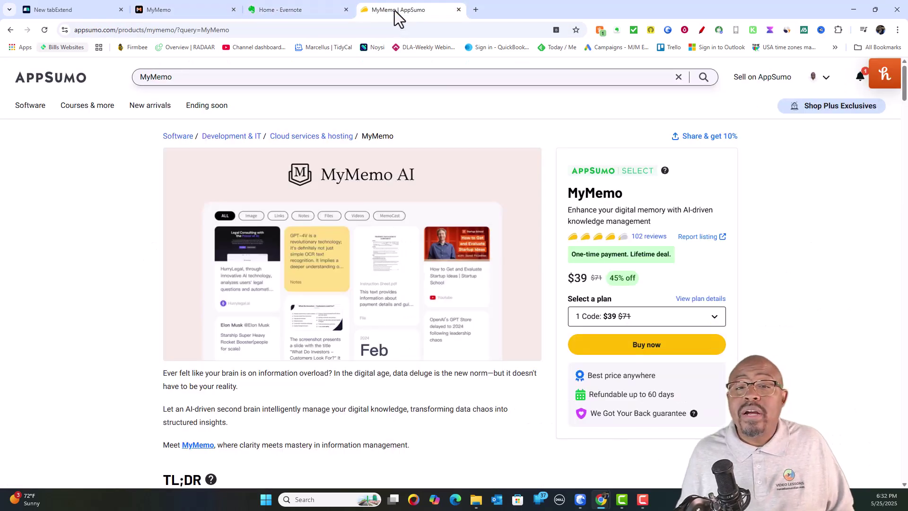
left_click(304, 10)
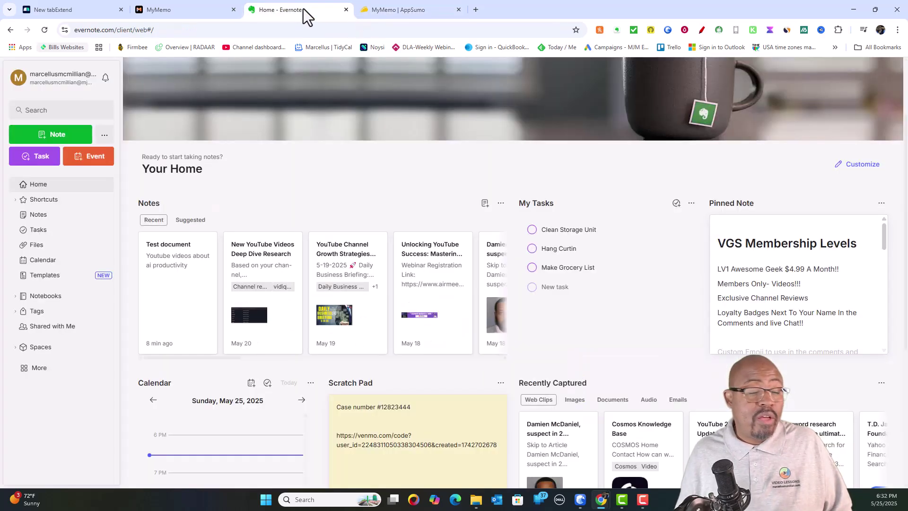